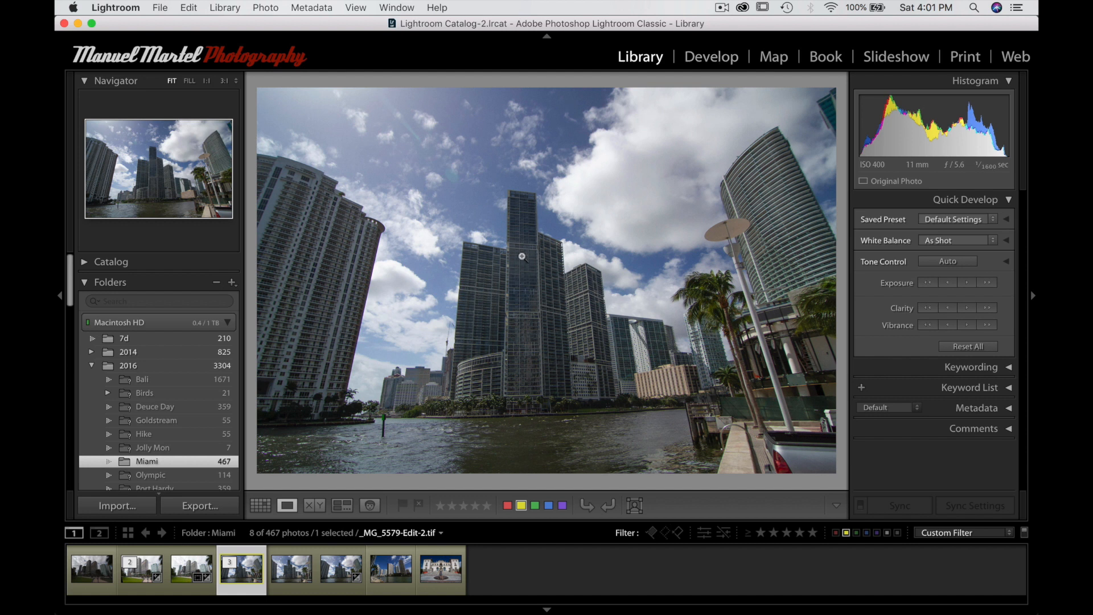
Send the Miami skyline photo to DxO ViewPoint 3 as a copy with Lightroom adjustments, continuing in demo mode.
right_click(522, 257)
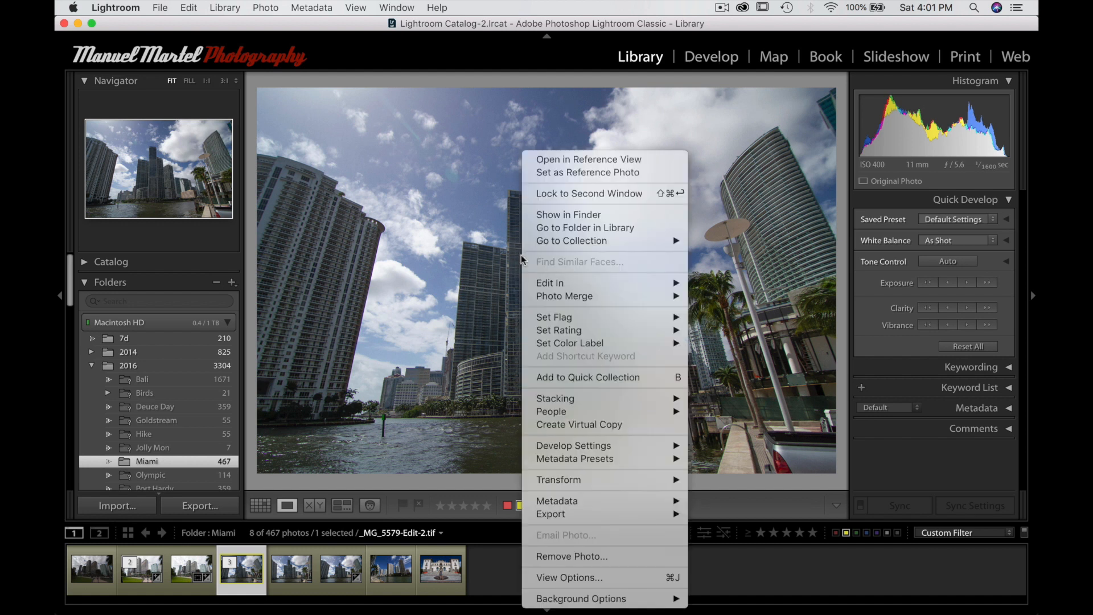
mouse_move(544, 283)
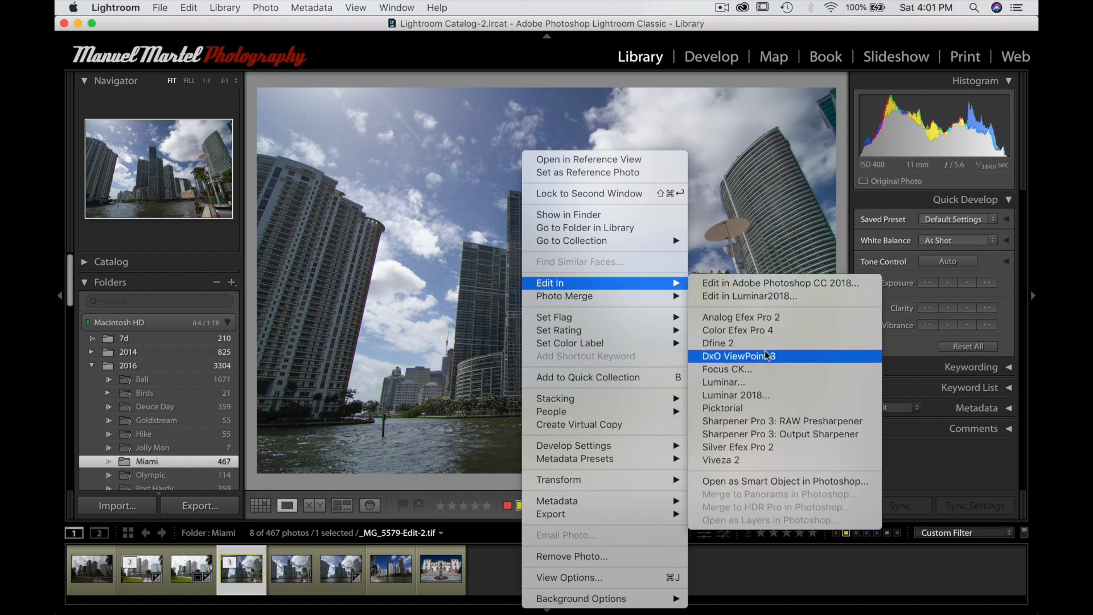
left_click(804, 356)
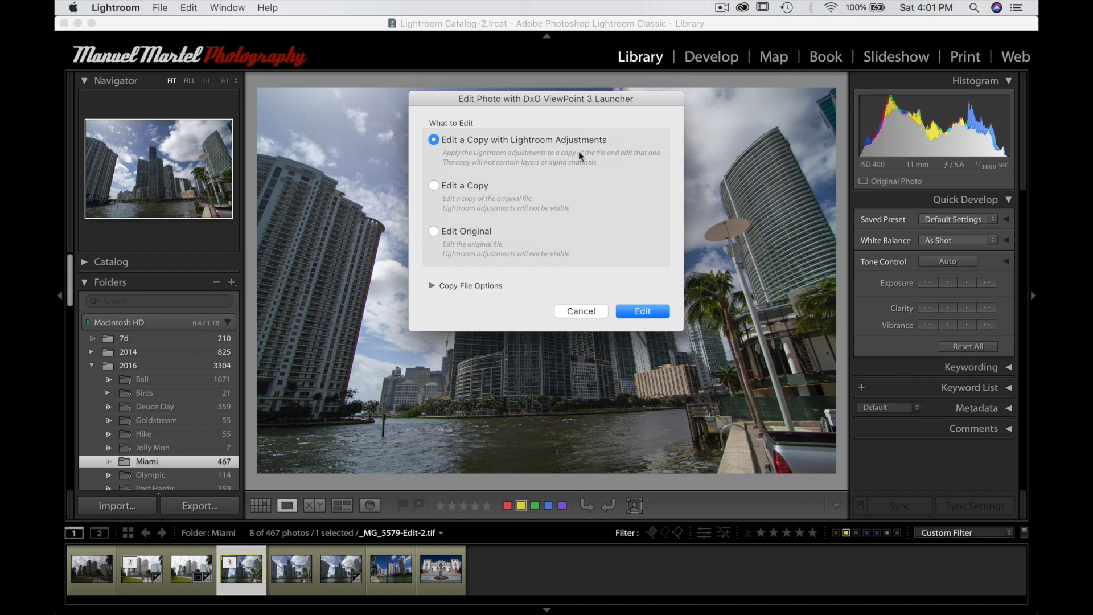
left_click(651, 317)
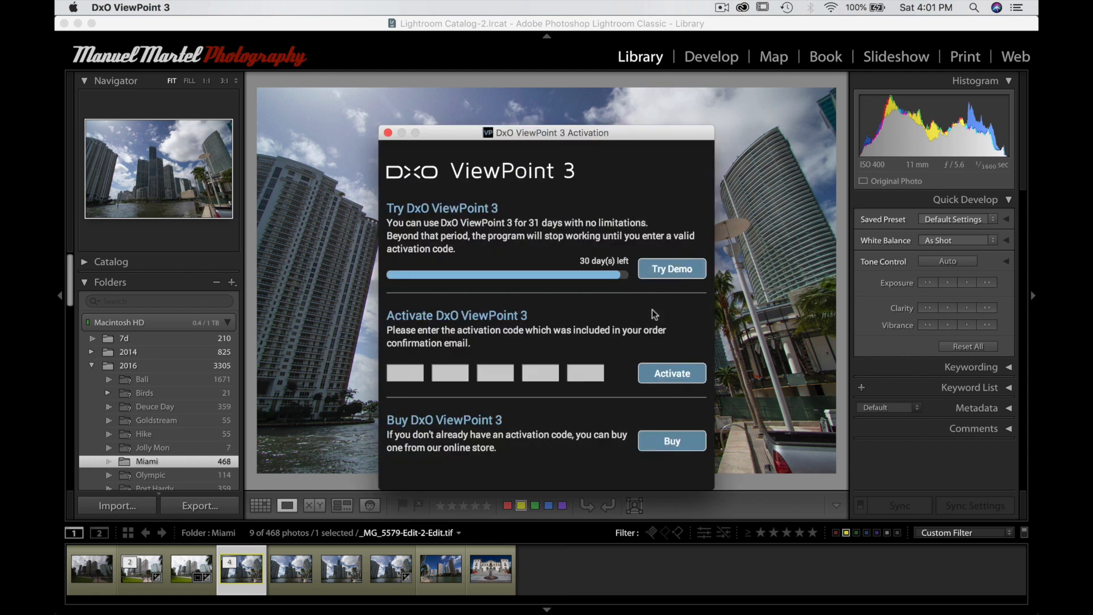
left_click(668, 278)
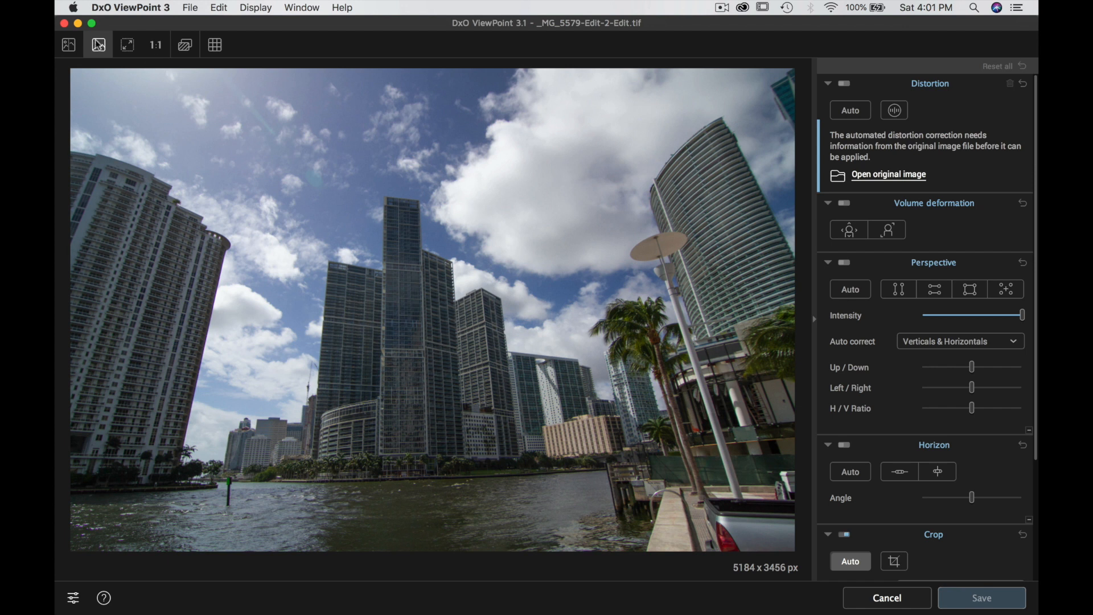
Examine the photo in the before/after comparison, single-image, 1:1 and fit views, and with the grid overlay switched on and off.
left_click(68, 48)
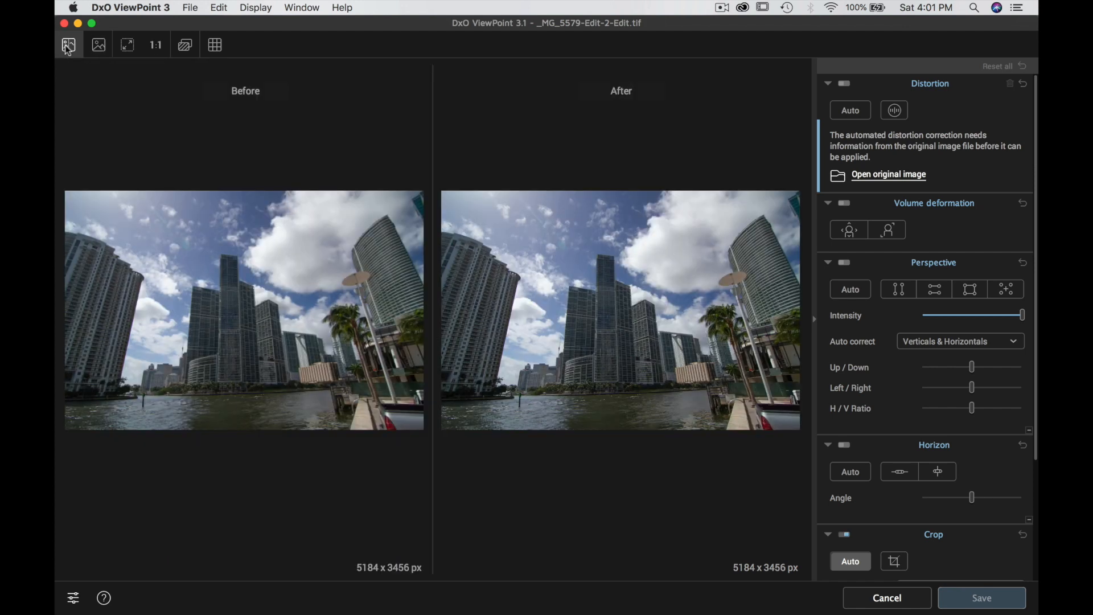
left_click(98, 46)
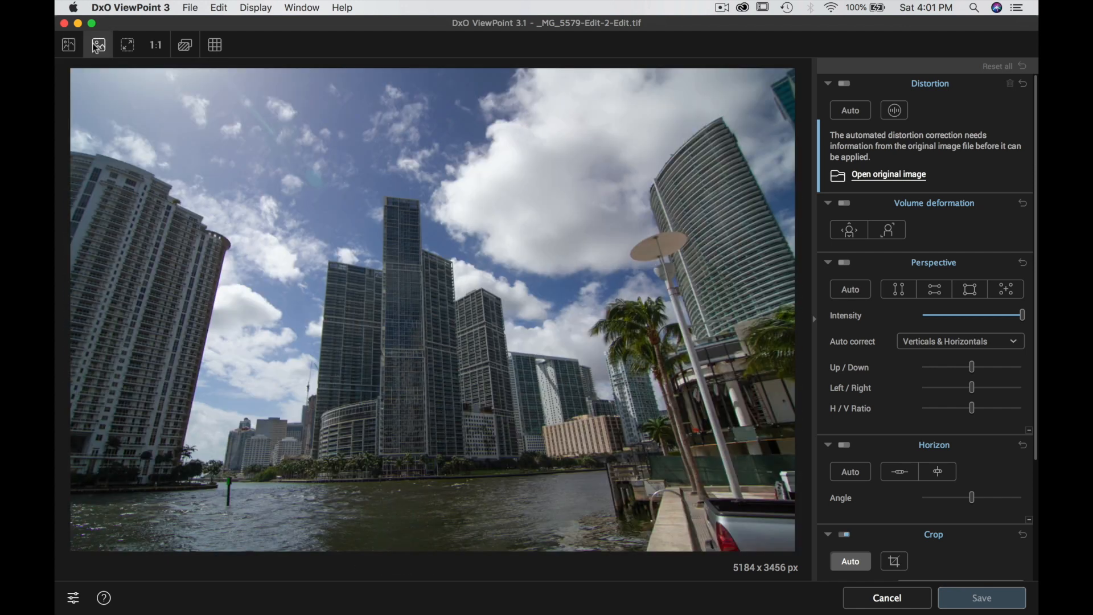
left_click(156, 47)
left_click(128, 50)
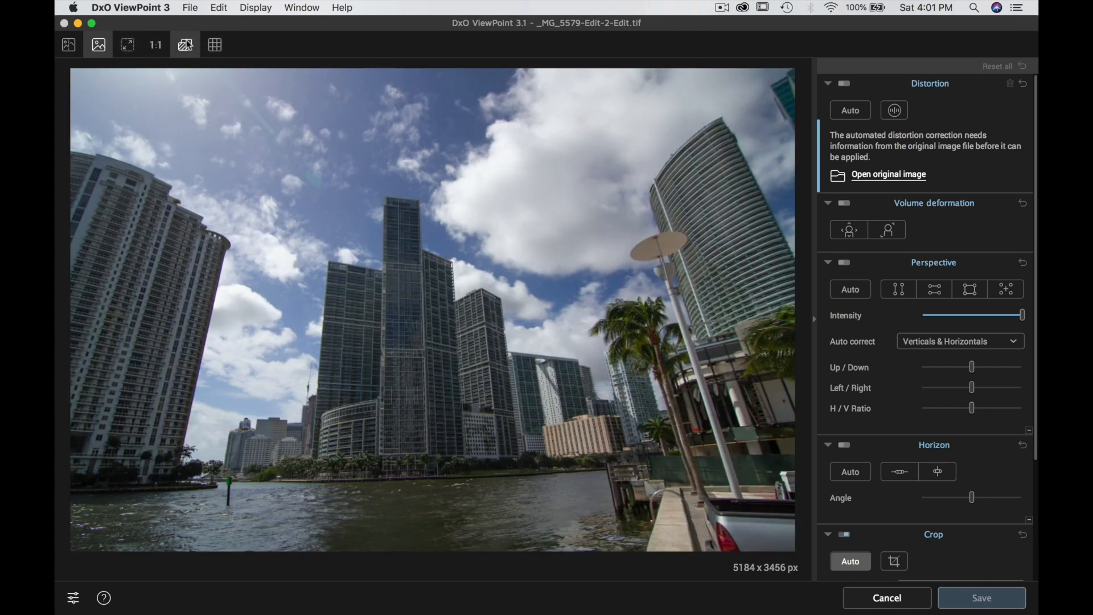
left_click(215, 45)
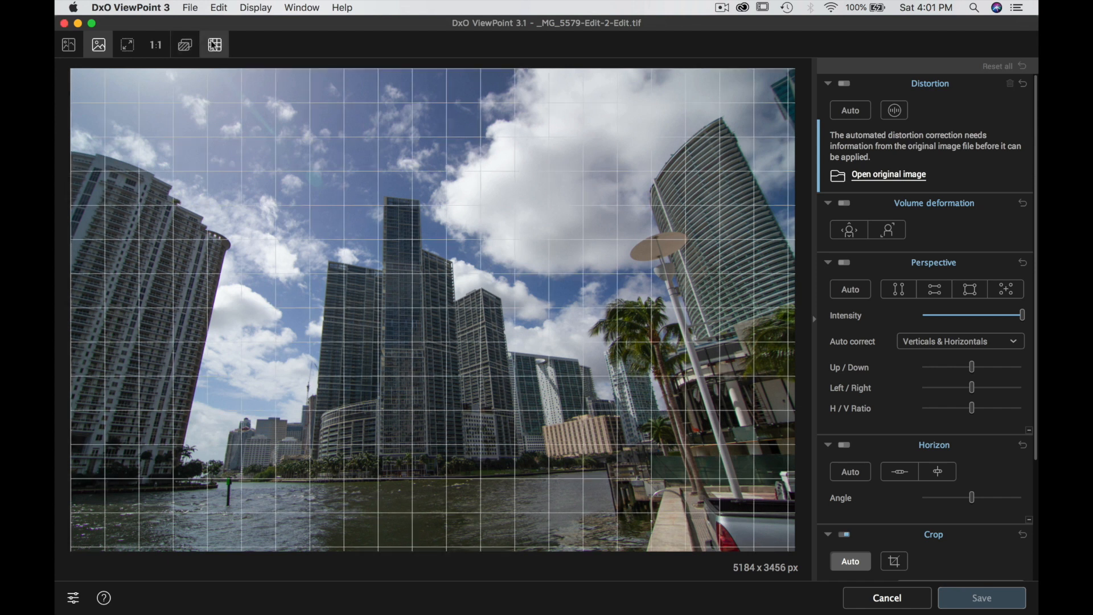
left_click(214, 46)
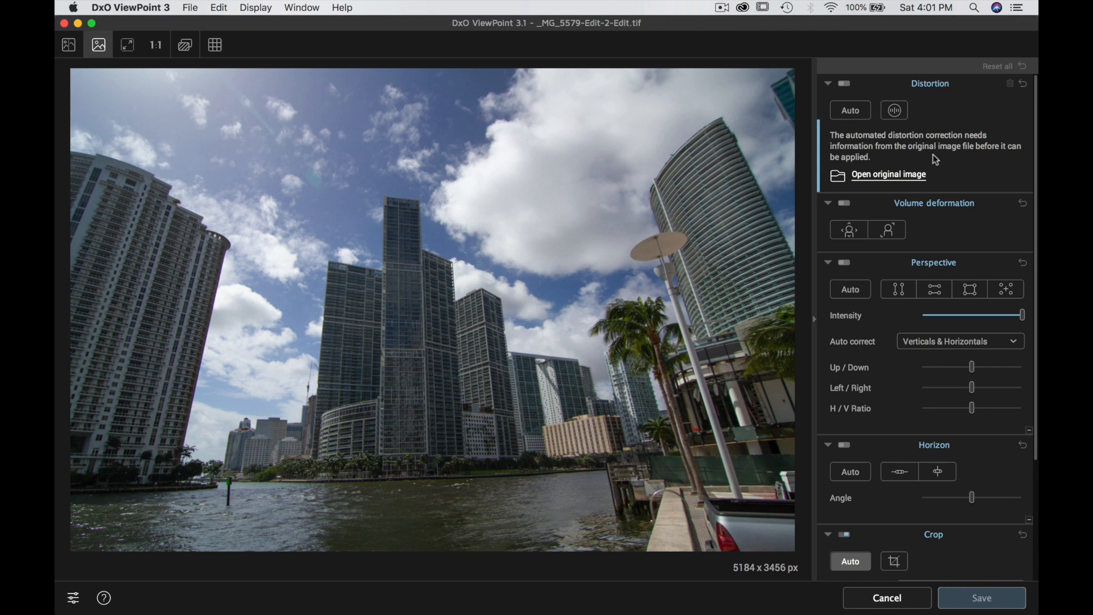
Try manual distortion correction with Pincushion and with Barrel near maximum intensity, and return to the uncorrected photo.
left_click(845, 84)
left_click(895, 111)
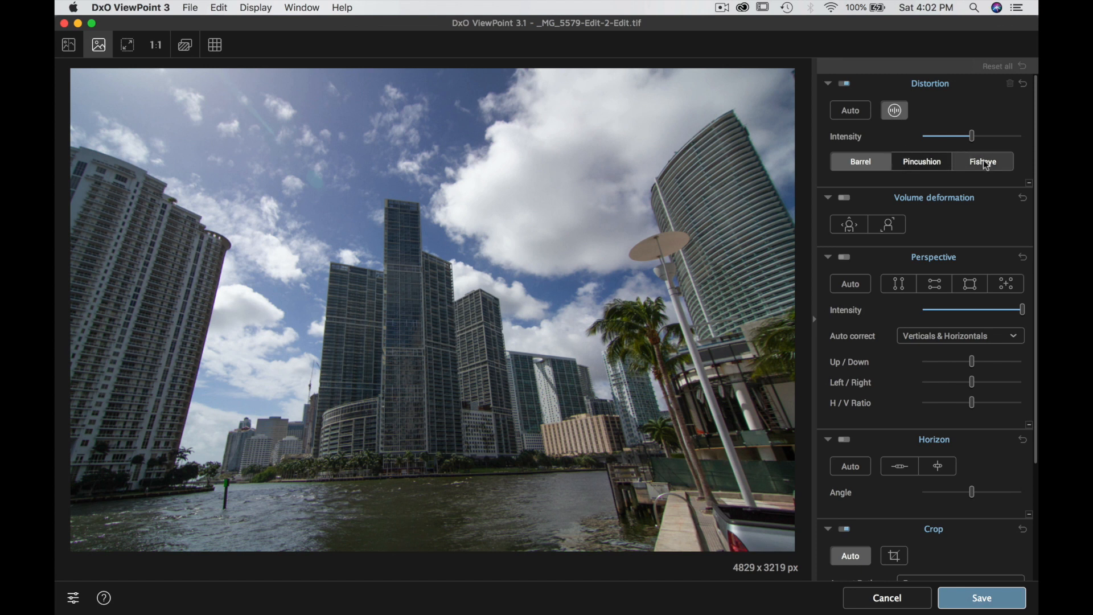
mouse_move(972, 135)
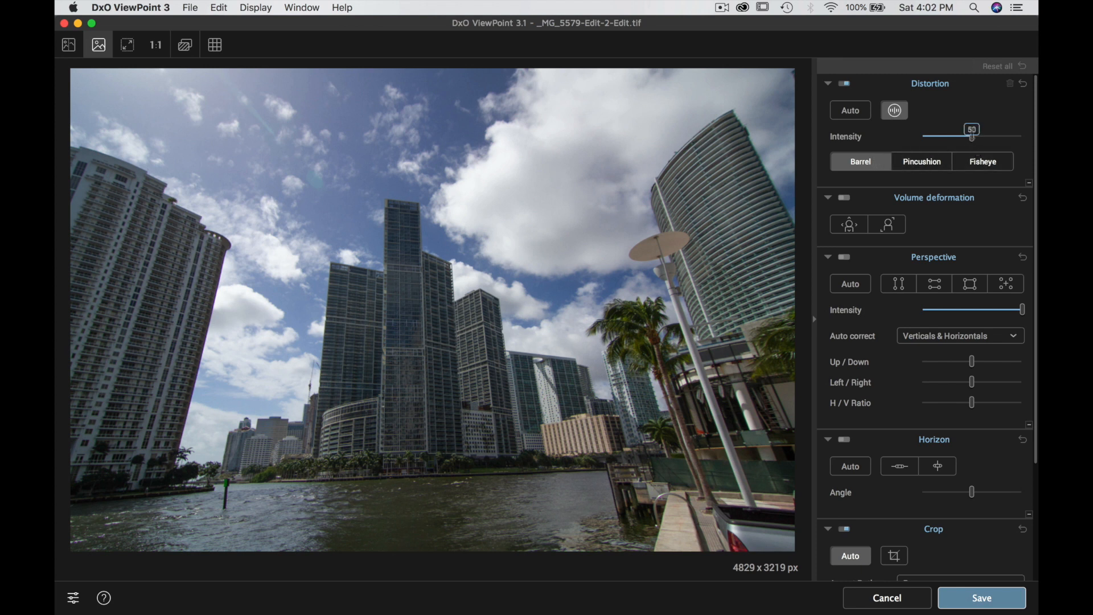
left_click(935, 159)
left_click(877, 157)
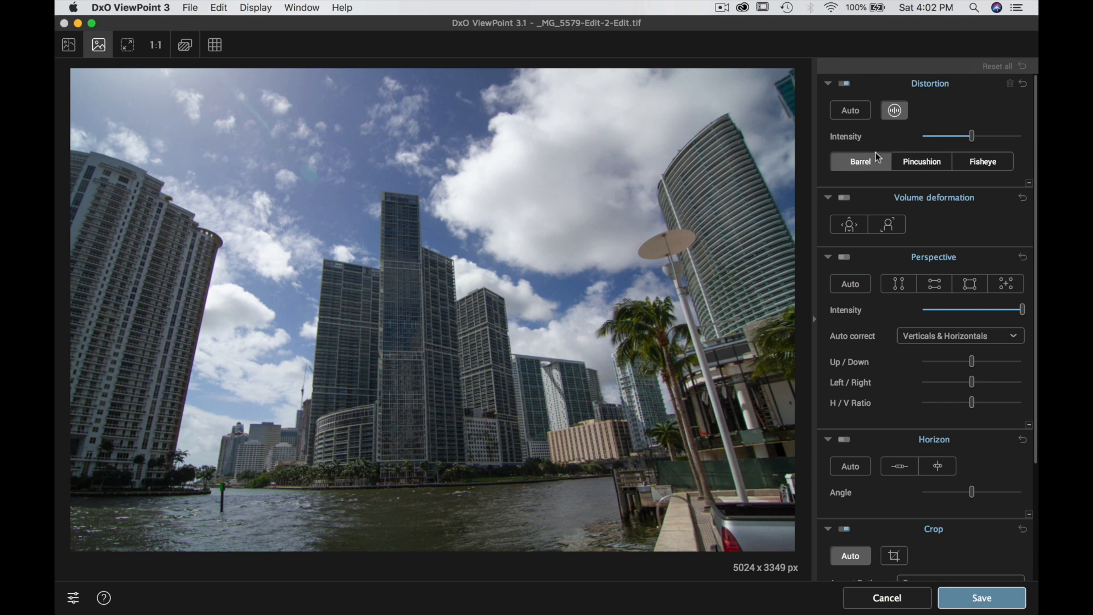
left_click_drag(972, 136, 1021, 140)
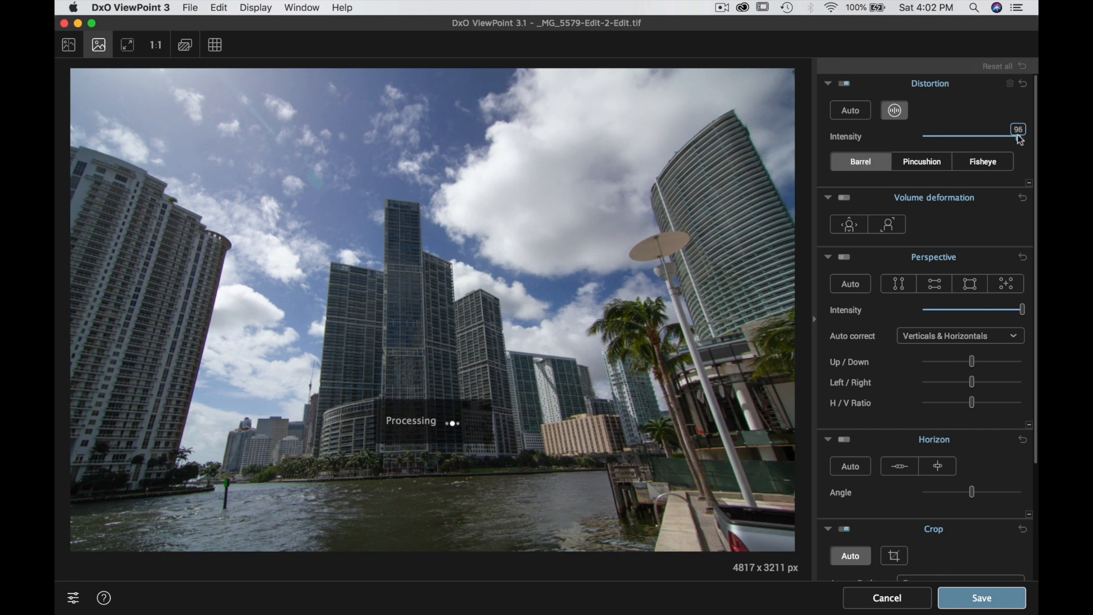
left_click(849, 107)
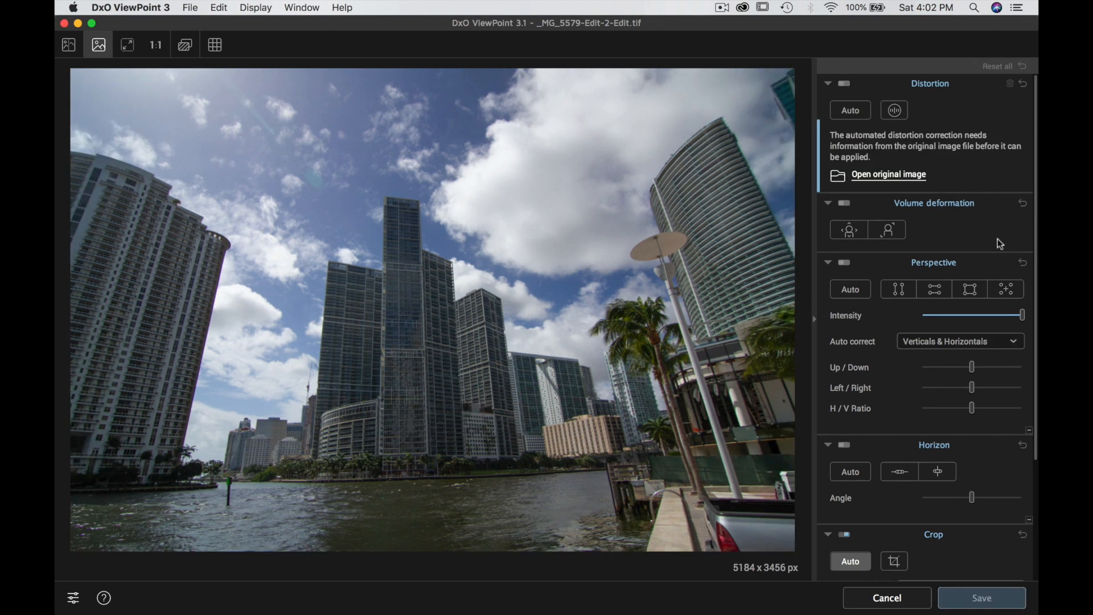
Try the diagonal volume deformation correction and disable it again.
left_click(845, 203)
left_click(887, 231)
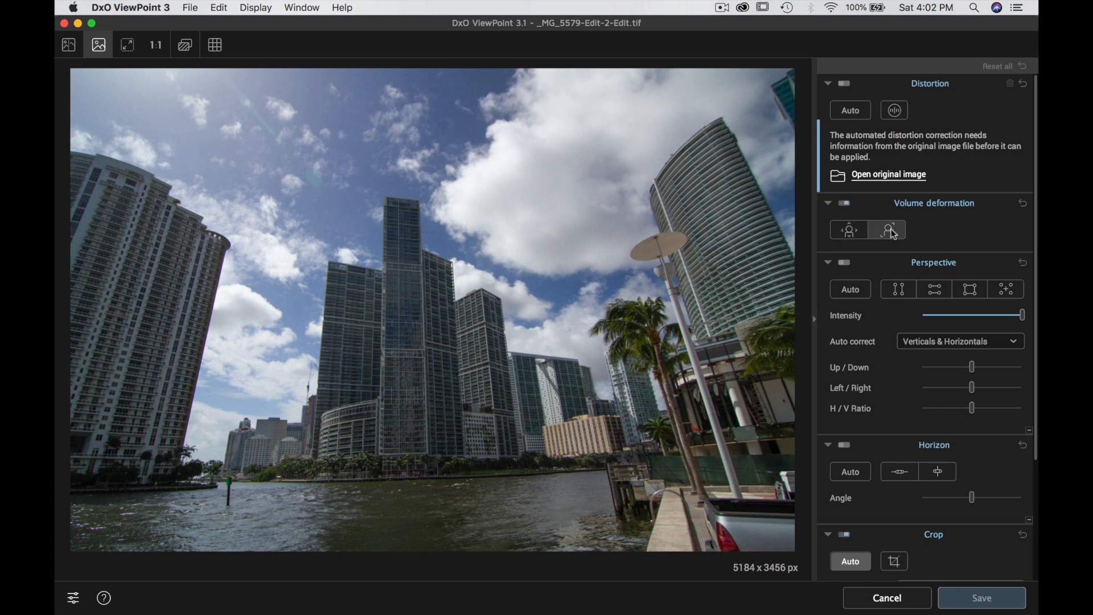
left_click(845, 203)
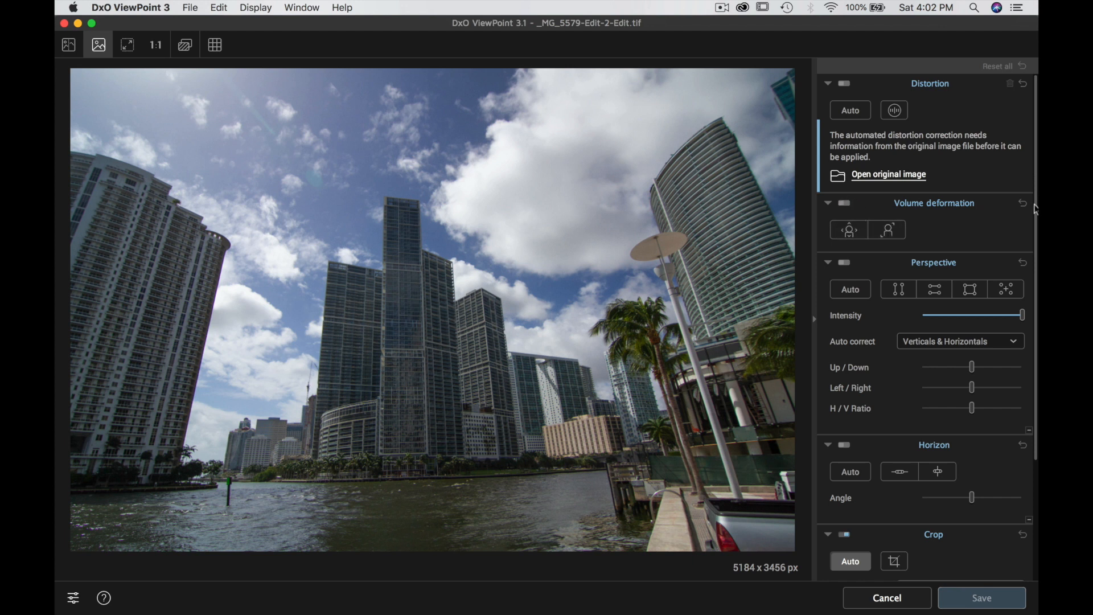
Try the automatic perspective correction on the skyline and switch it off again.
left_click_drag(1038, 208, 1037, 234)
scroll(1034, 231, "down", 3)
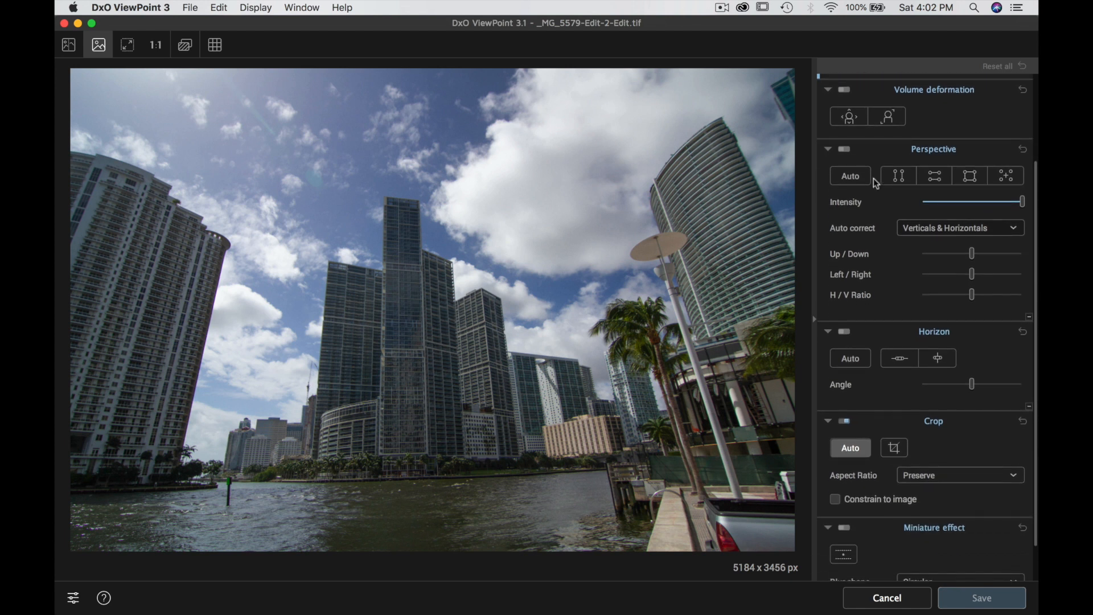
left_click(845, 151)
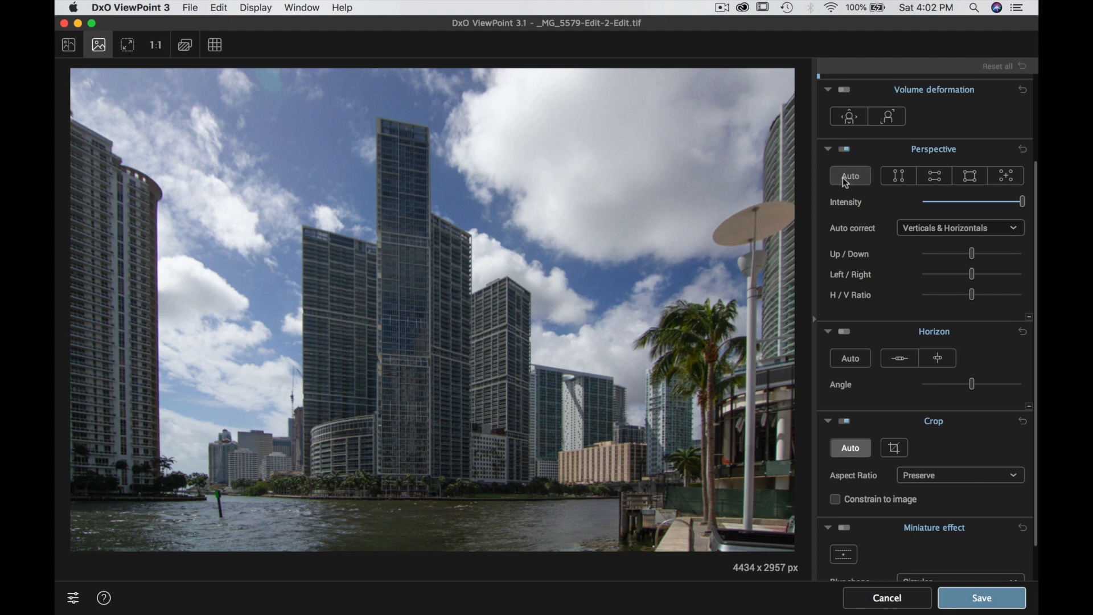
left_click(845, 150)
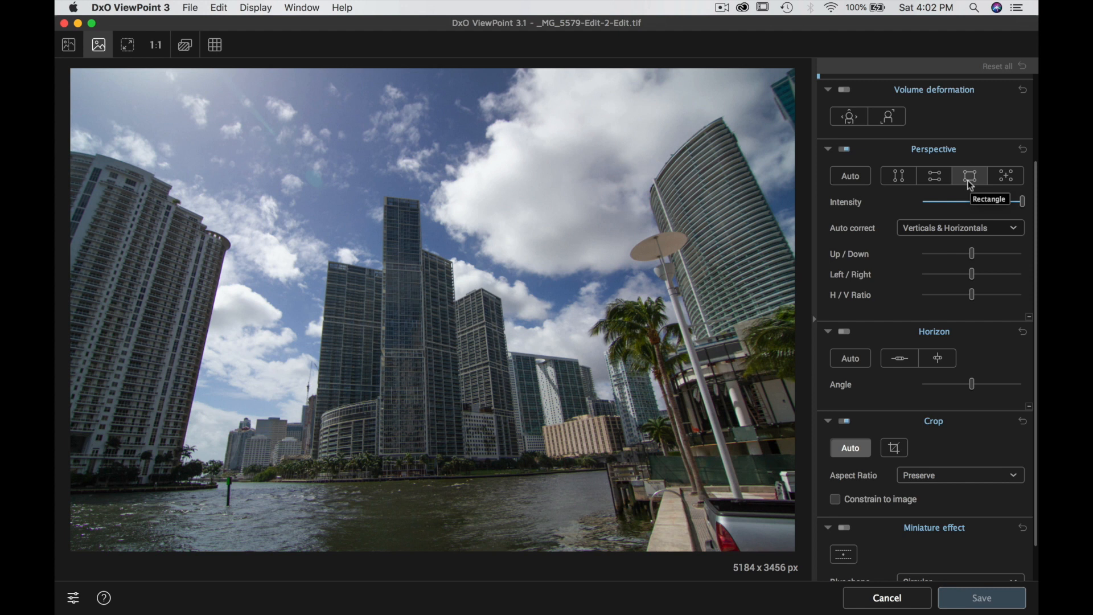
Apply a vertical parallel-lines perspective correction, aligning one guide with the left tower's edge and the other with the lamppost.
left_click(911, 178)
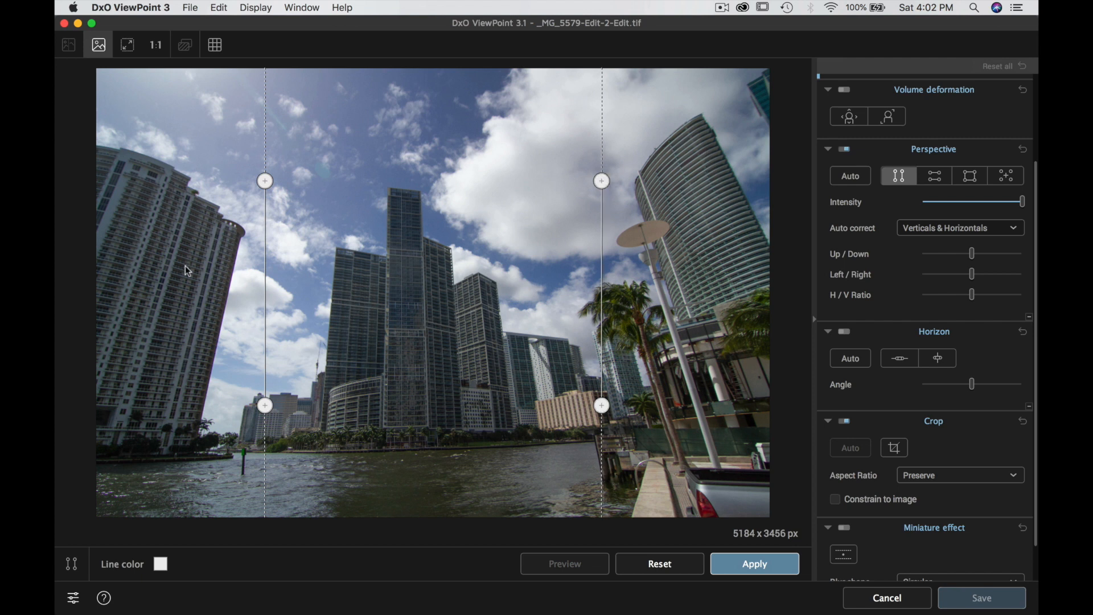
left_click_drag(265, 181, 241, 238)
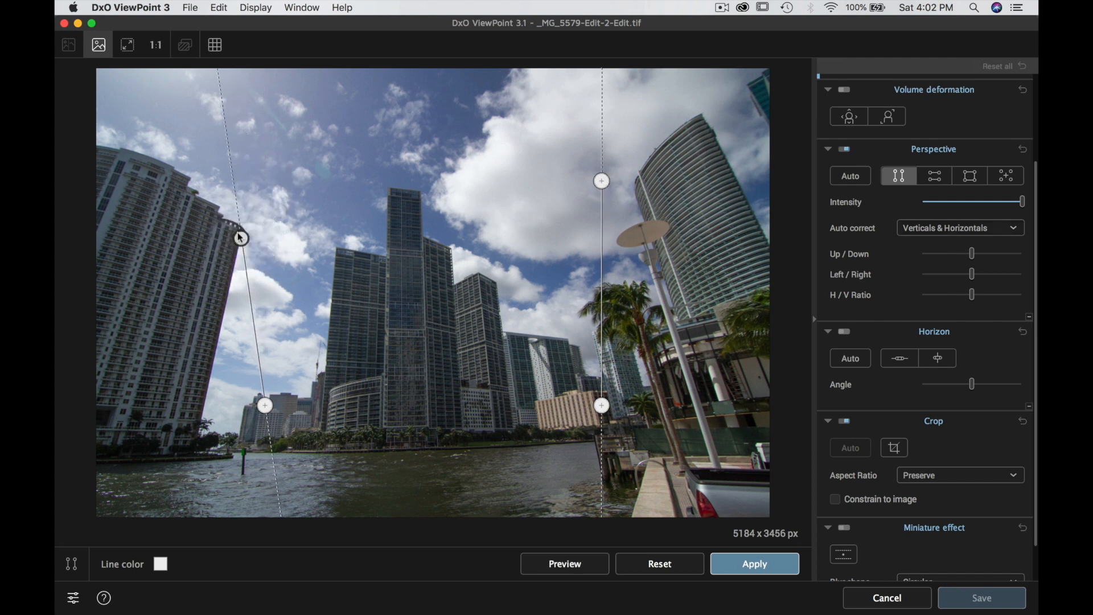
left_click_drag(266, 406, 200, 427)
left_click_drag(241, 238, 242, 238)
left_click_drag(602, 181, 636, 194)
left_click_drag(602, 405, 695, 374)
left_click(764, 565)
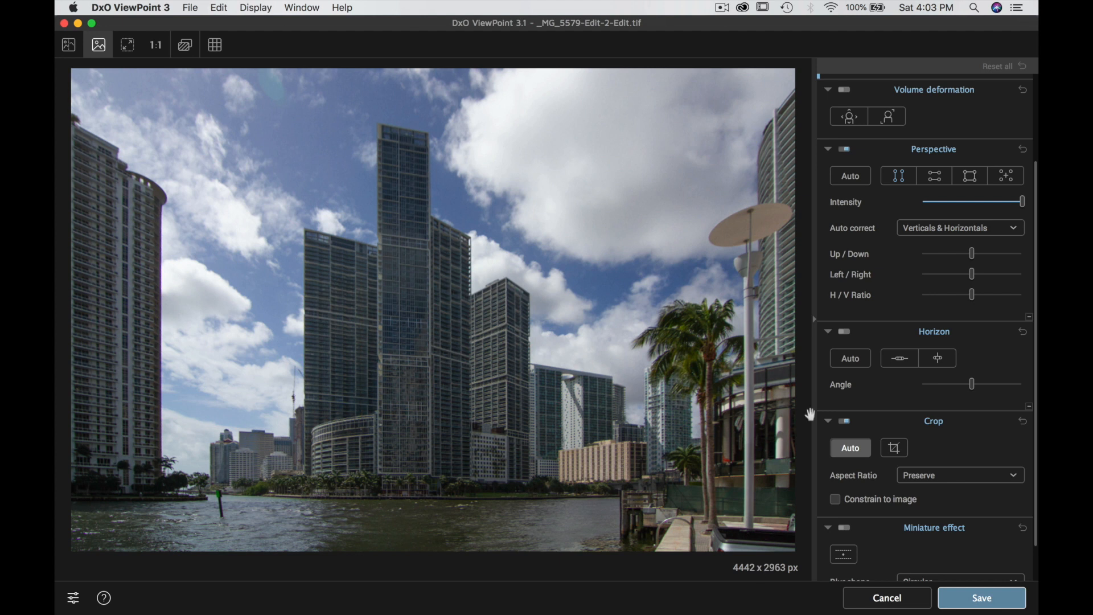
Reset the vertical guide lines and turn off the perspective correction.
left_click(897, 178)
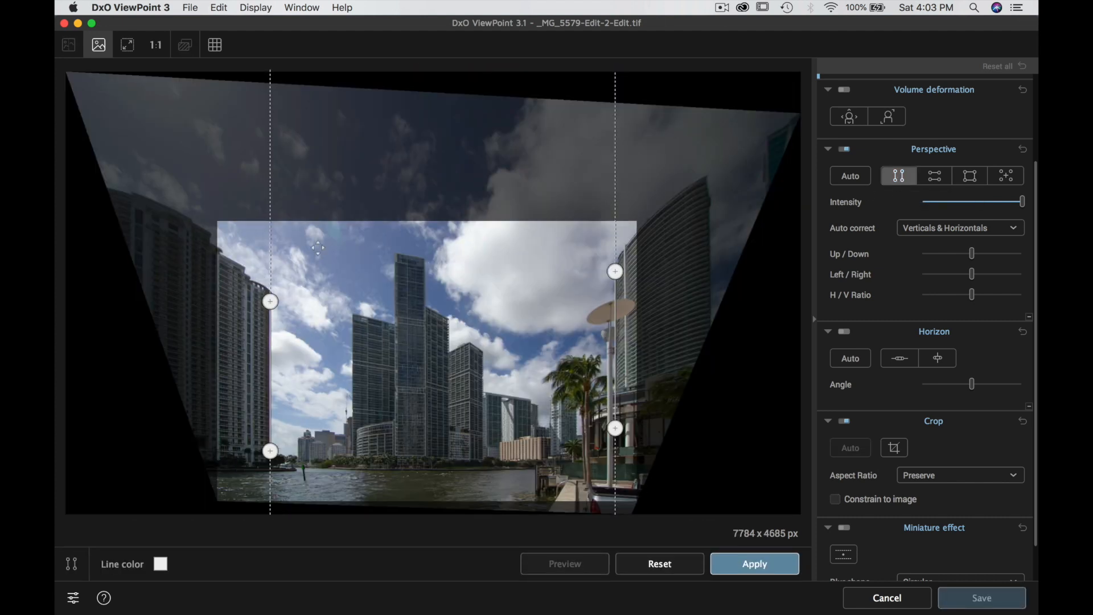
left_click(673, 570)
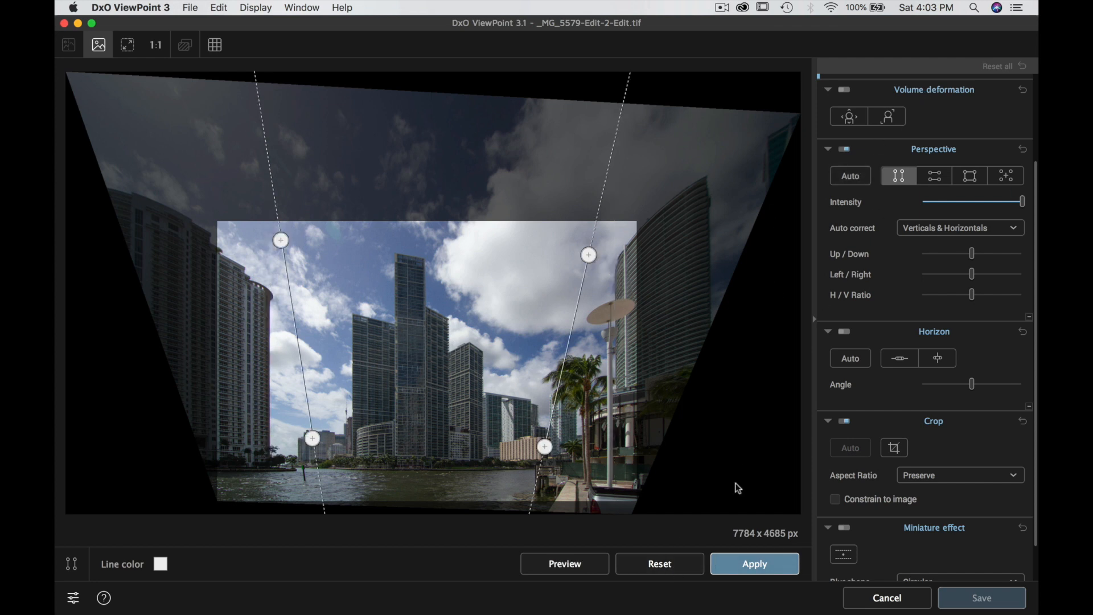
left_click(846, 149)
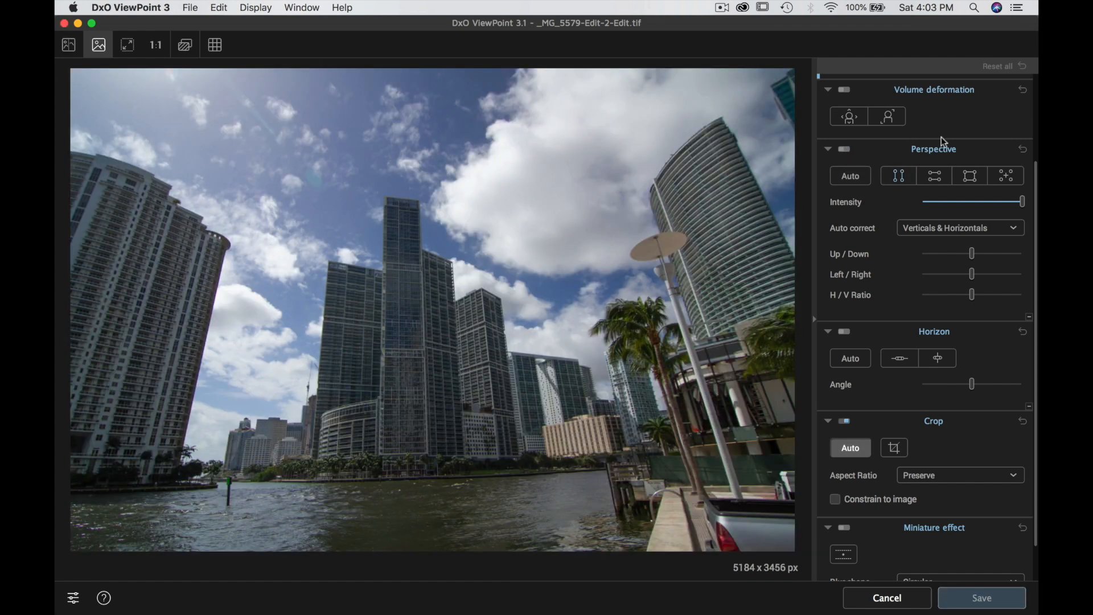
Apply a Rectangle perspective correction with its corners aligned to the left tower's edge and the lamppost.
left_click(935, 179)
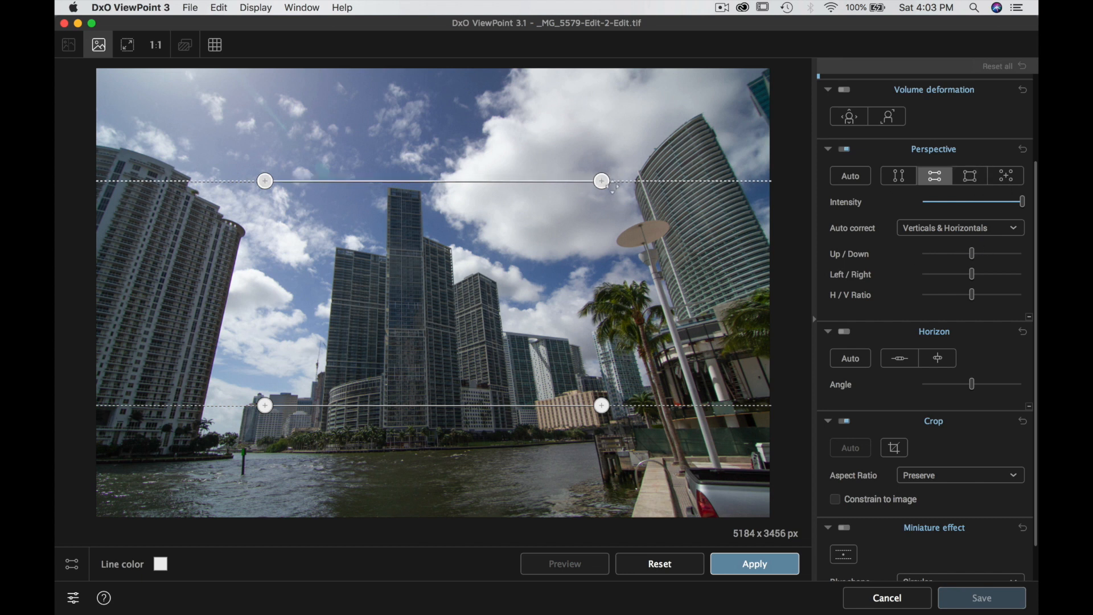
left_click(974, 180)
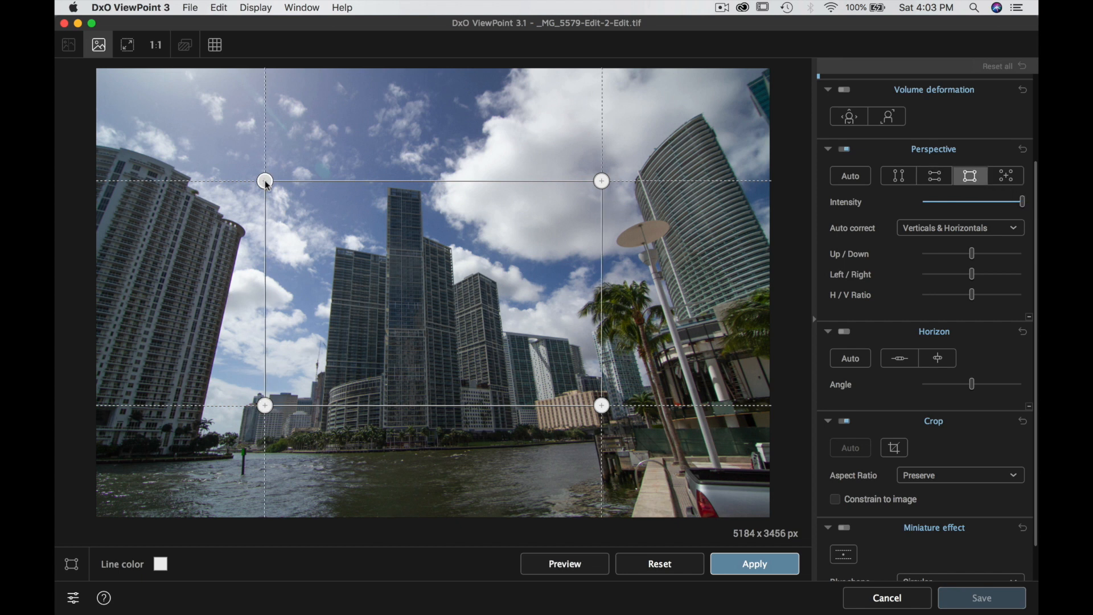
left_click_drag(265, 181, 241, 237)
left_click_drag(266, 405, 199, 431)
left_click_drag(602, 181, 651, 241)
left_click_drag(602, 405, 712, 430)
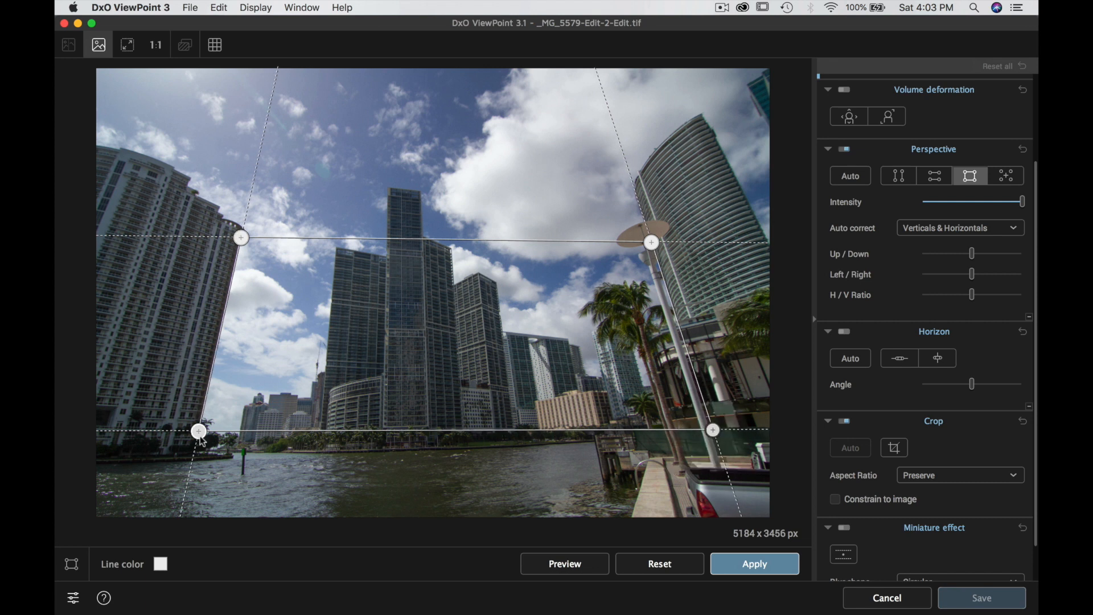
left_click_drag(198, 431, 194, 448)
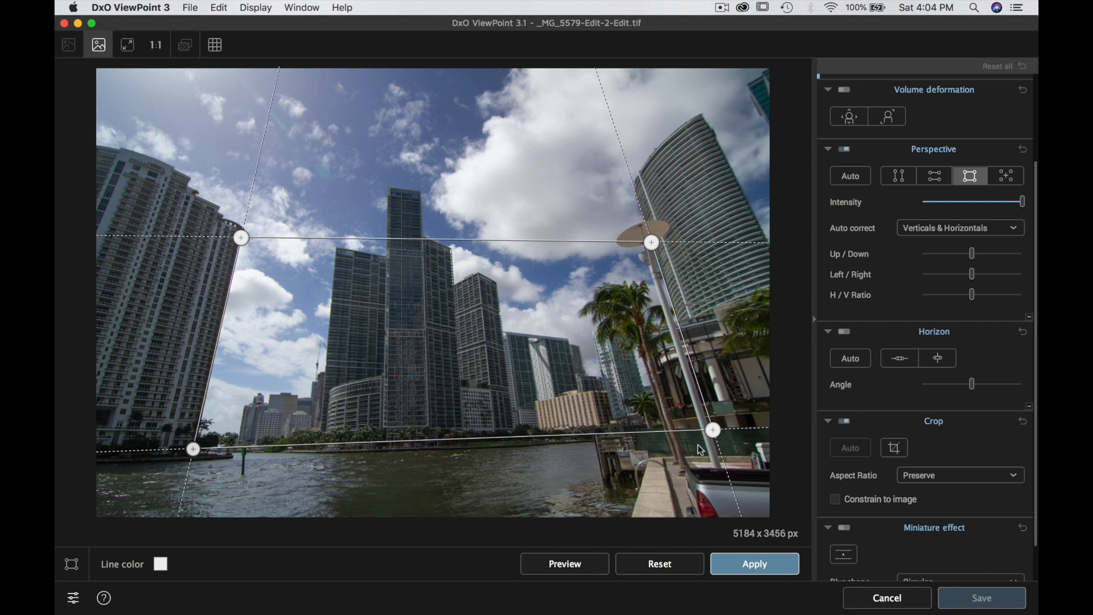
left_click_drag(713, 431, 713, 435)
left_click_drag(714, 439, 716, 445)
left_click(752, 566)
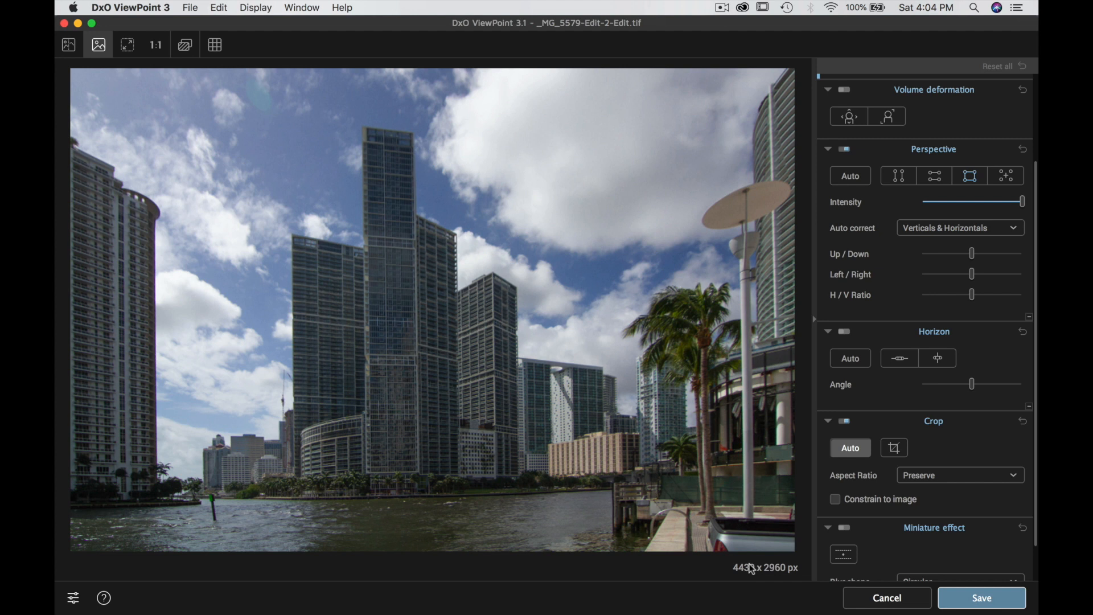
Open the eight-point perspective correction, and go back to the Rectangle correction and reapply it.
left_click(1007, 176)
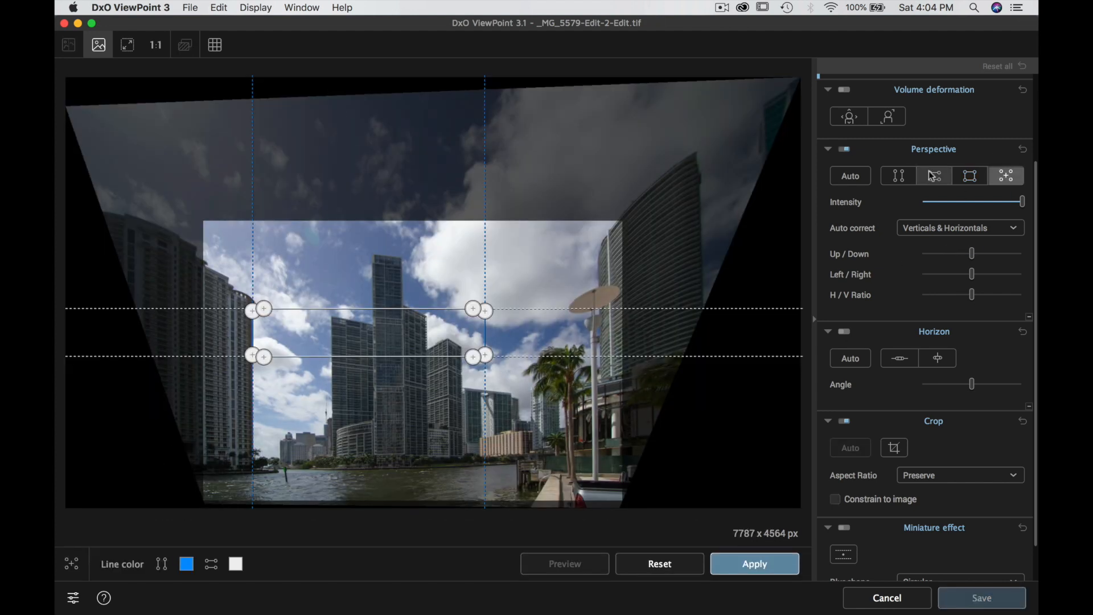
left_click(970, 176)
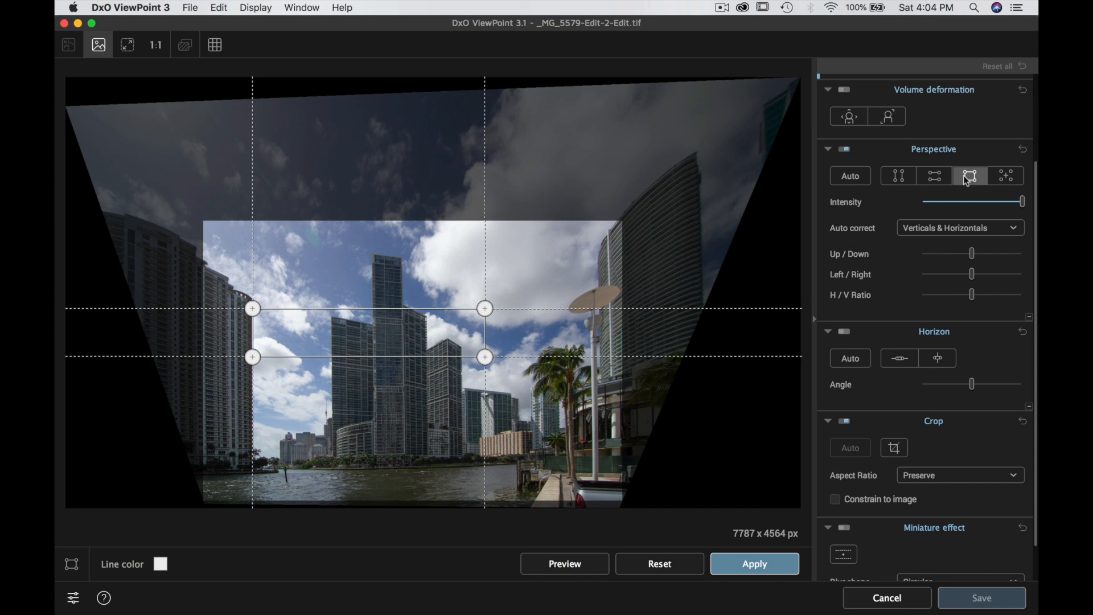
left_click(753, 563)
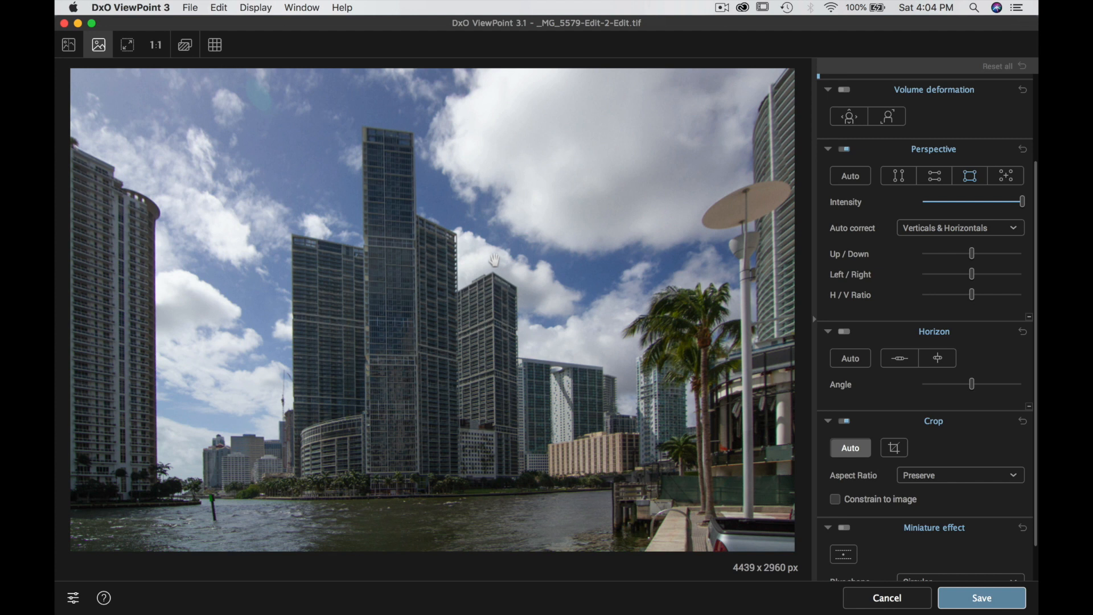
Raise the perspective's Up/Down adjustment slightly above zero, checking the verticals against a temporary grid overlay.
mouse_move(975, 259)
left_click(1009, 228)
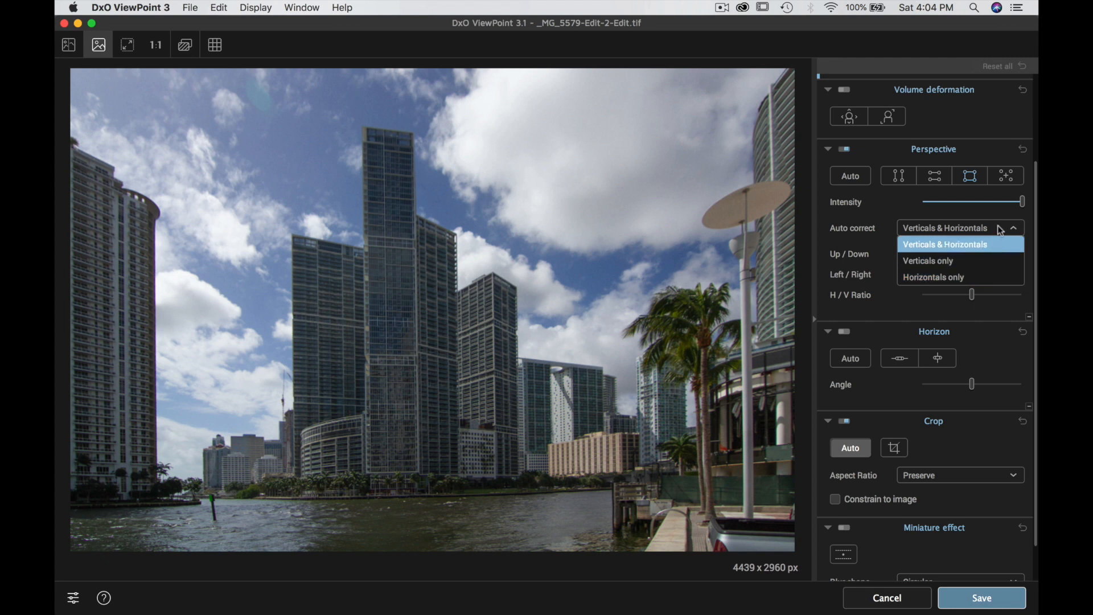
left_click(1000, 230)
mouse_move(972, 245)
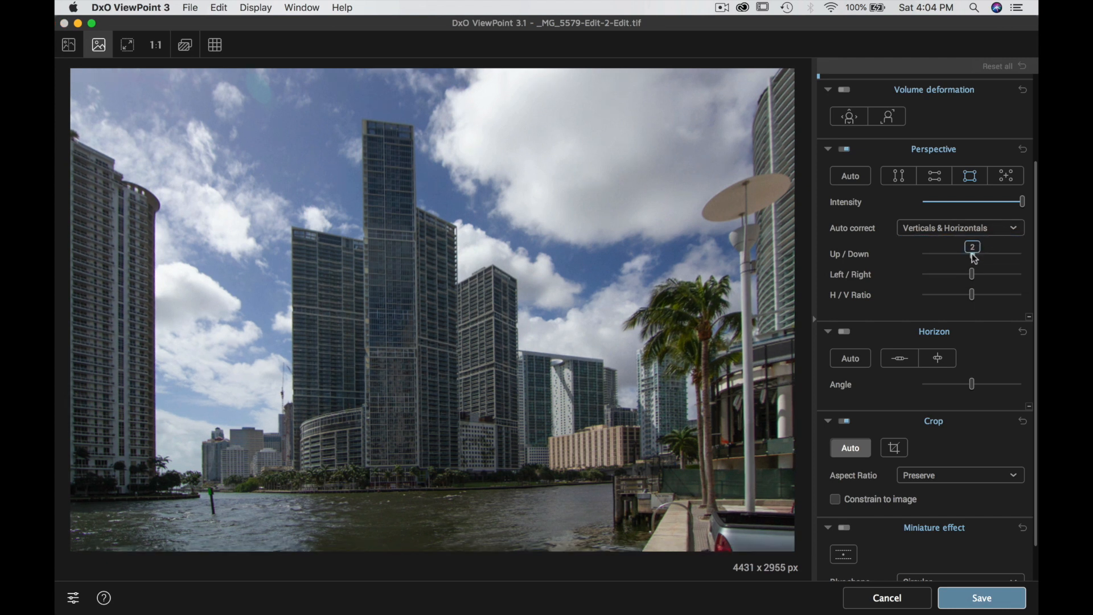
left_click_drag(972, 254, 976, 255)
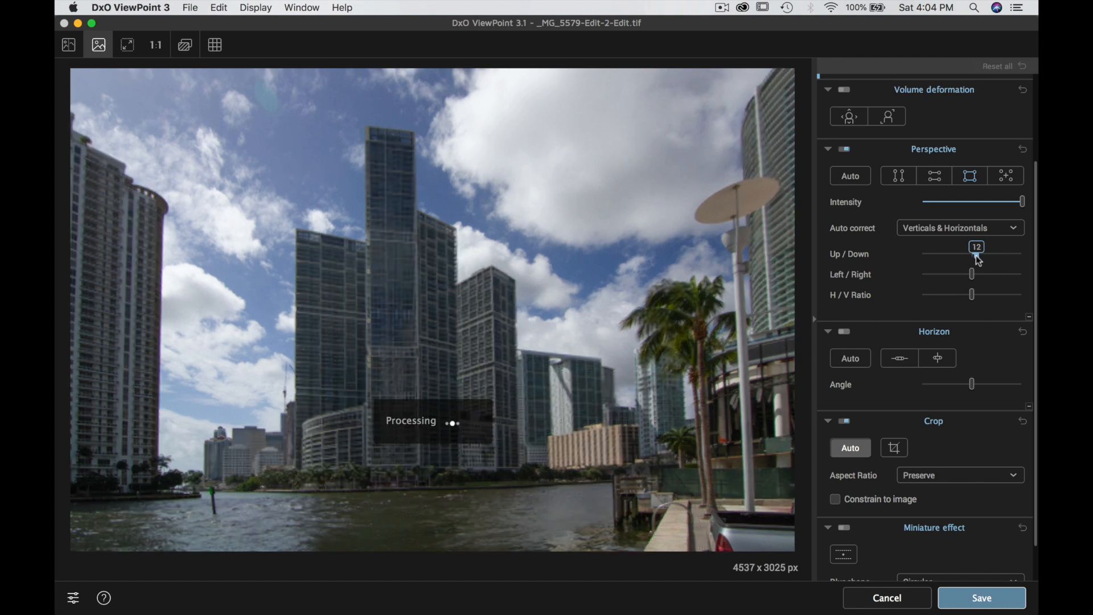
left_click(215, 45)
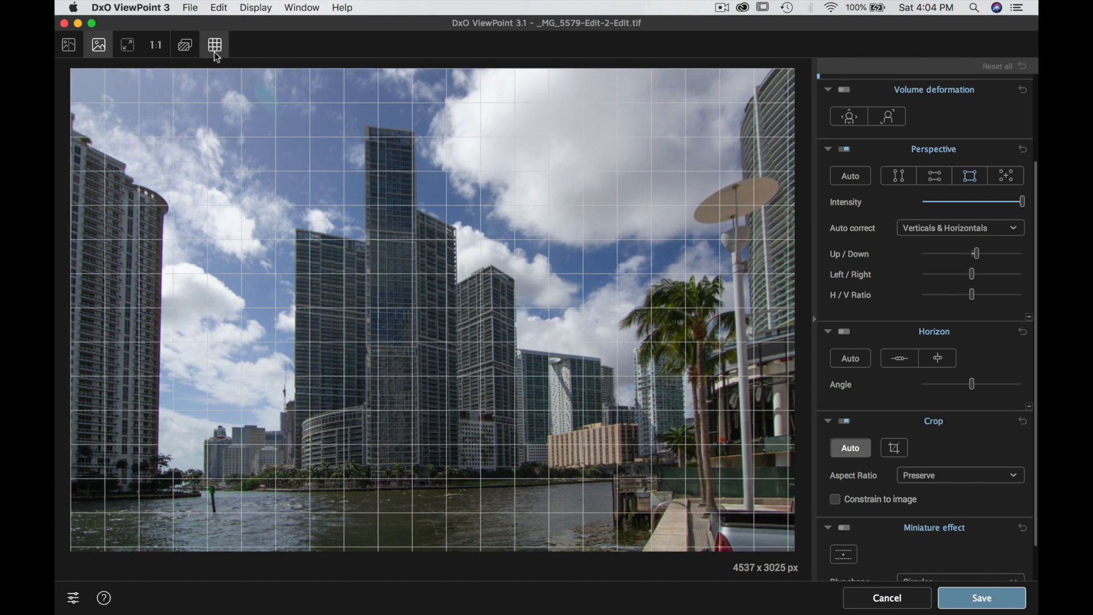
left_click_drag(977, 255, 973, 256)
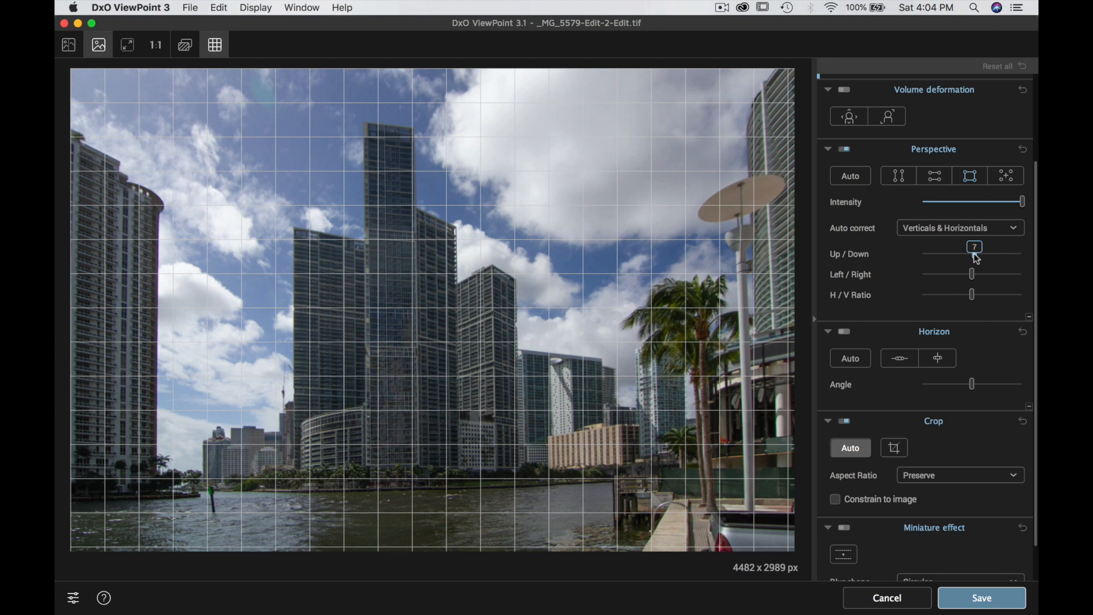
left_click(215, 46)
Set the perspective's H/V Ratio to -7, with Left/Right at 0 and Intensity at 100.
mouse_move(973, 278)
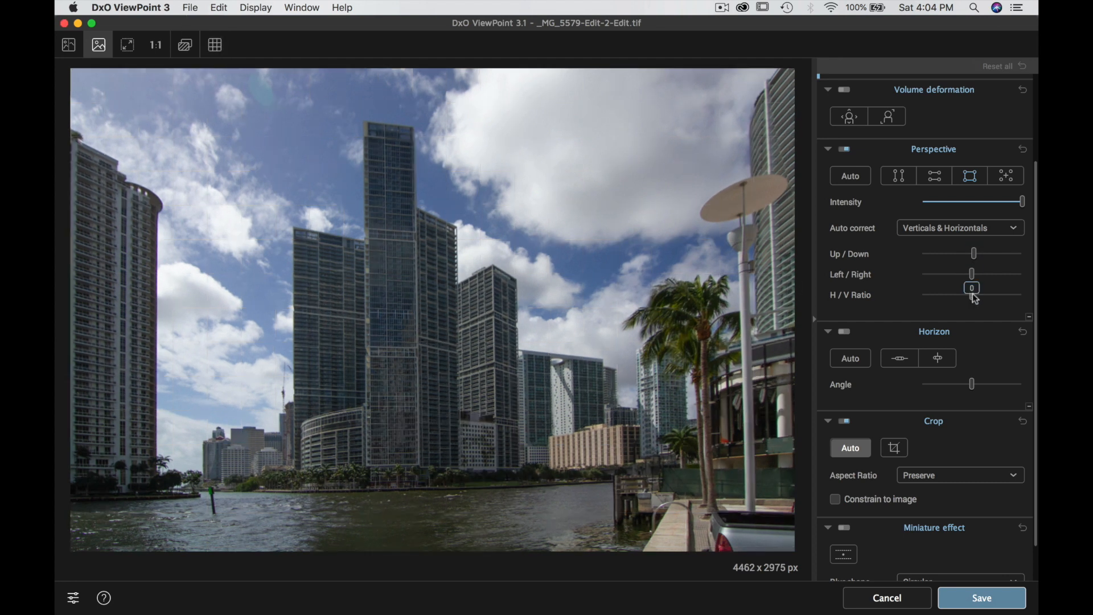
left_click_drag(972, 275, 973, 281)
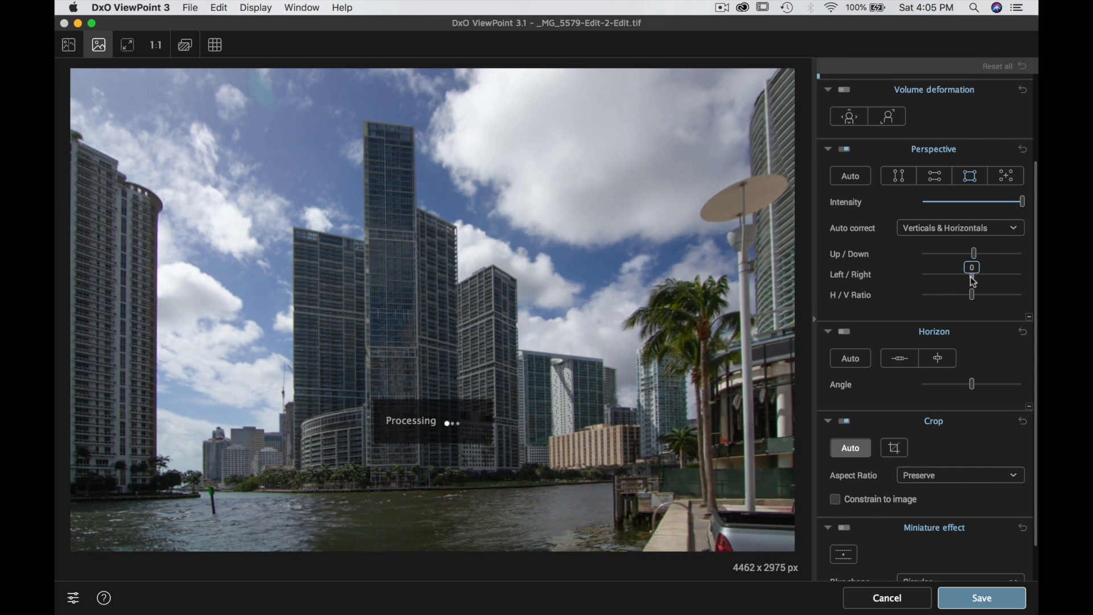
mouse_move(971, 294)
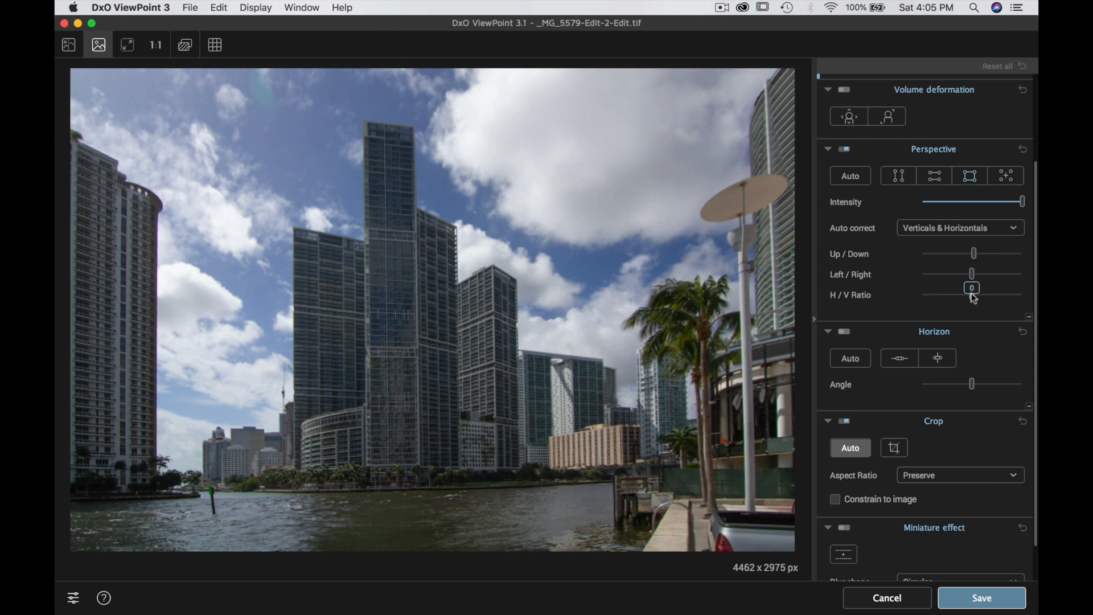
left_click_drag(972, 294, 967, 295)
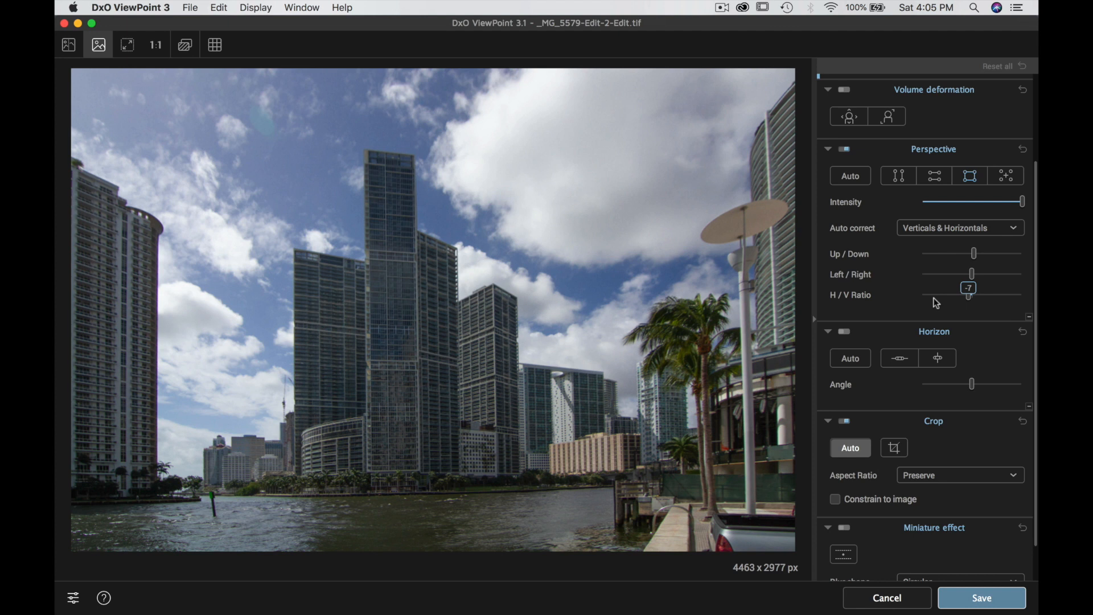
mouse_move(1024, 203)
left_mouse_down()
mouse_move(926, 208)
mouse_move(1026, 209)
left_mouse_up()
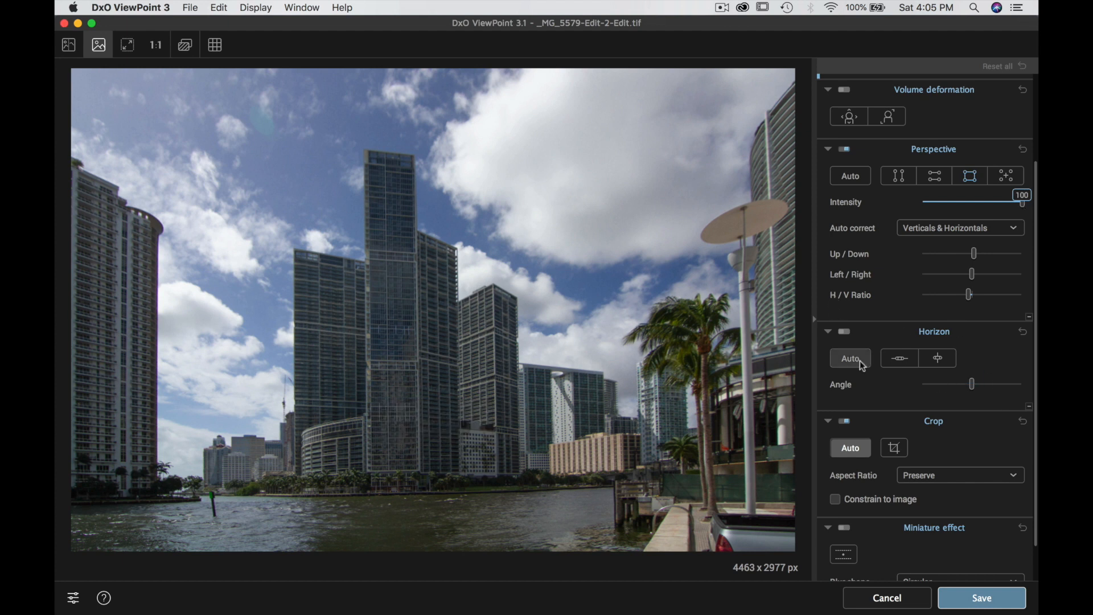
Widen the manual crop on both sides to 4602 x 3068 px with the aspect ratio preserved, and apply it.
scroll(1029, 332, "down", 2)
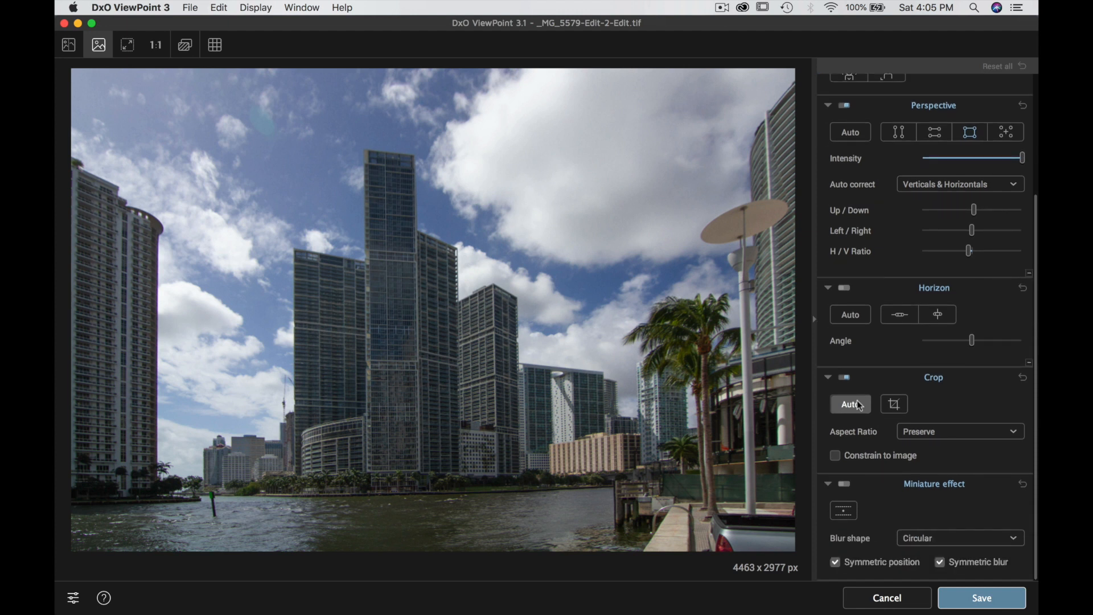
left_click(896, 406)
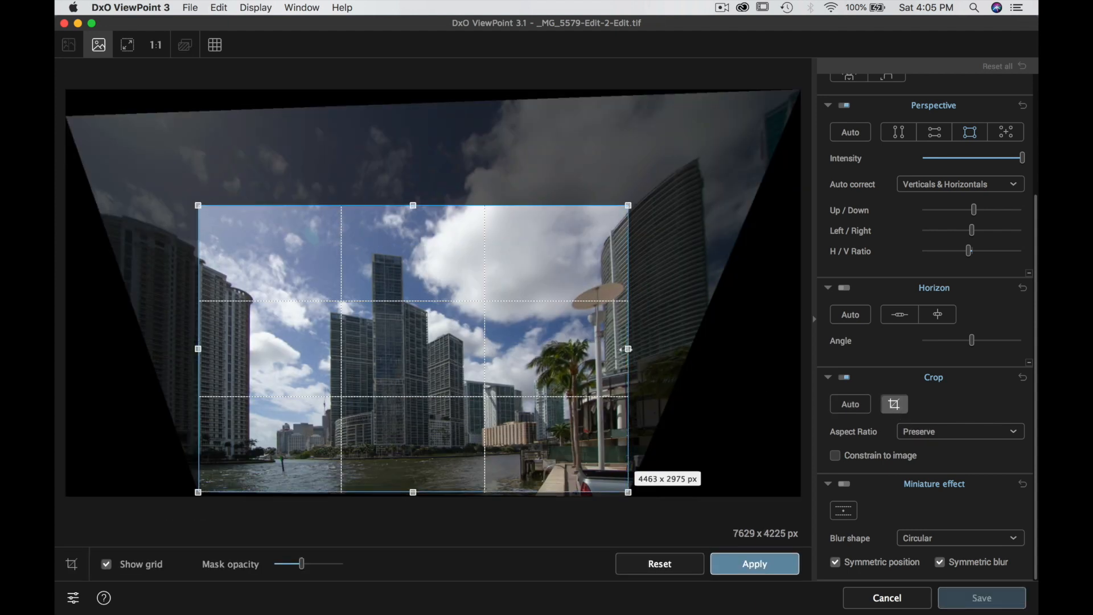
left_click_drag(628, 349, 638, 351)
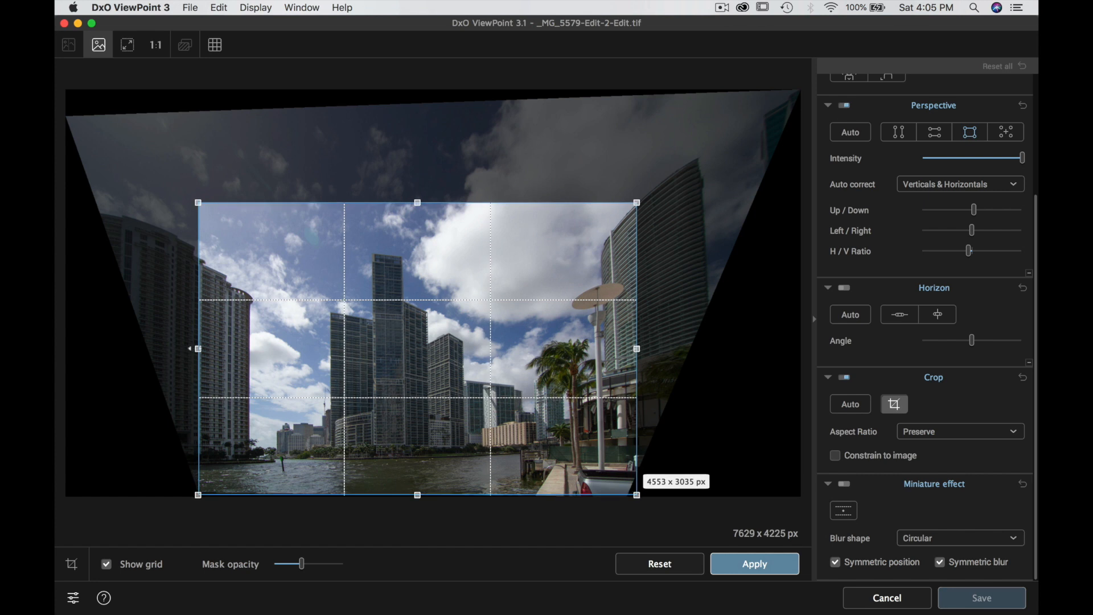
left_click_drag(198, 349, 193, 349)
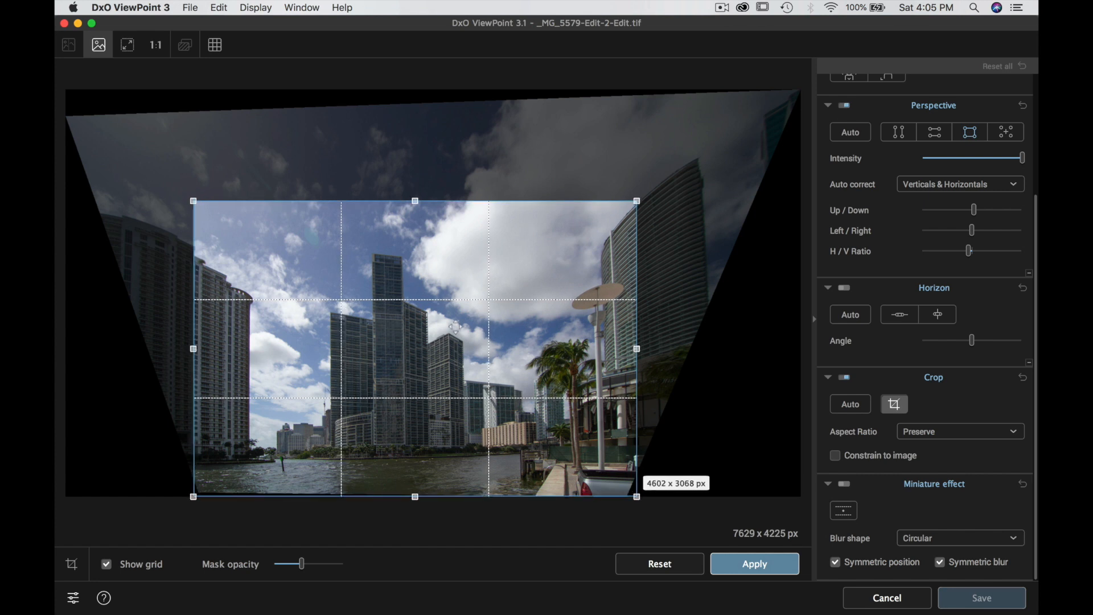
left_click(755, 563)
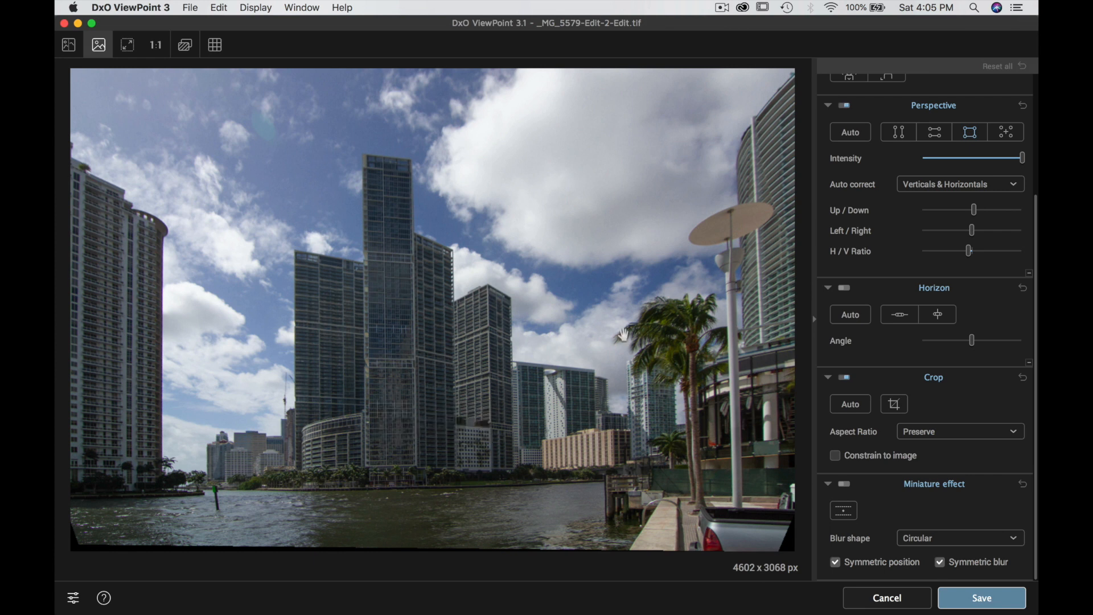
Try the automatic horizon correction and turn it off again.
left_click(846, 287)
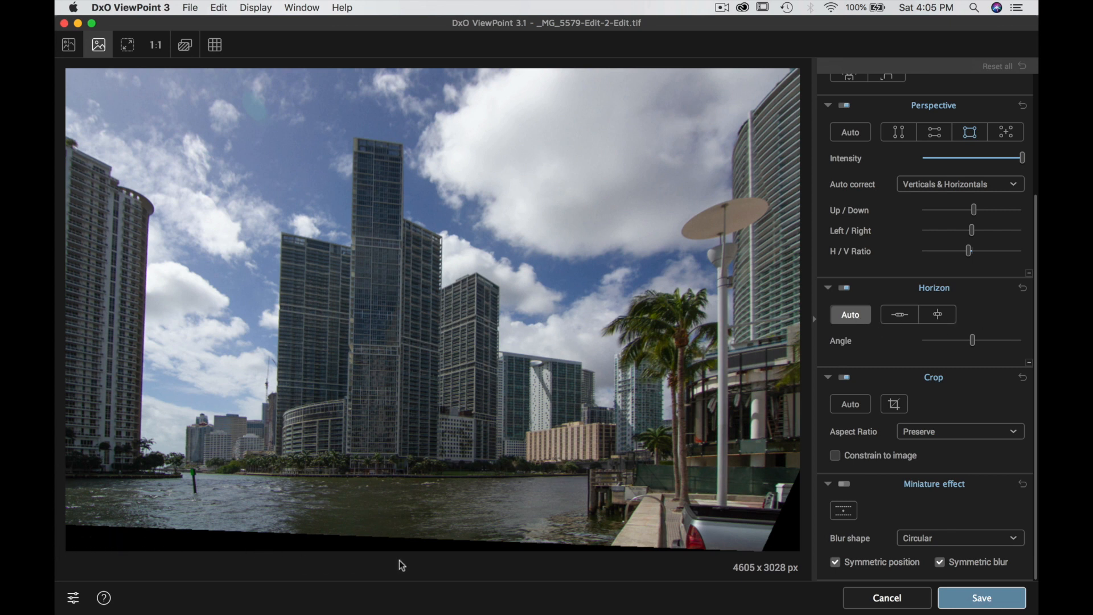
left_click(845, 289)
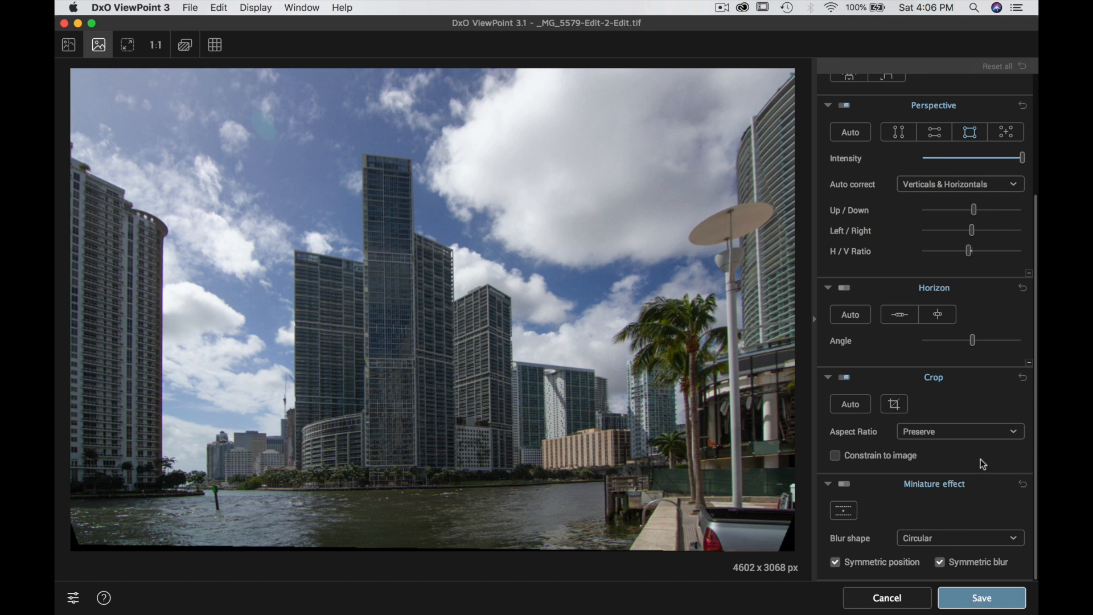
Save the perspective-corrected skyline photo and return to Lightroom.
scroll(1029, 216, "up", 5)
scroll(1029, 217, "up", 1)
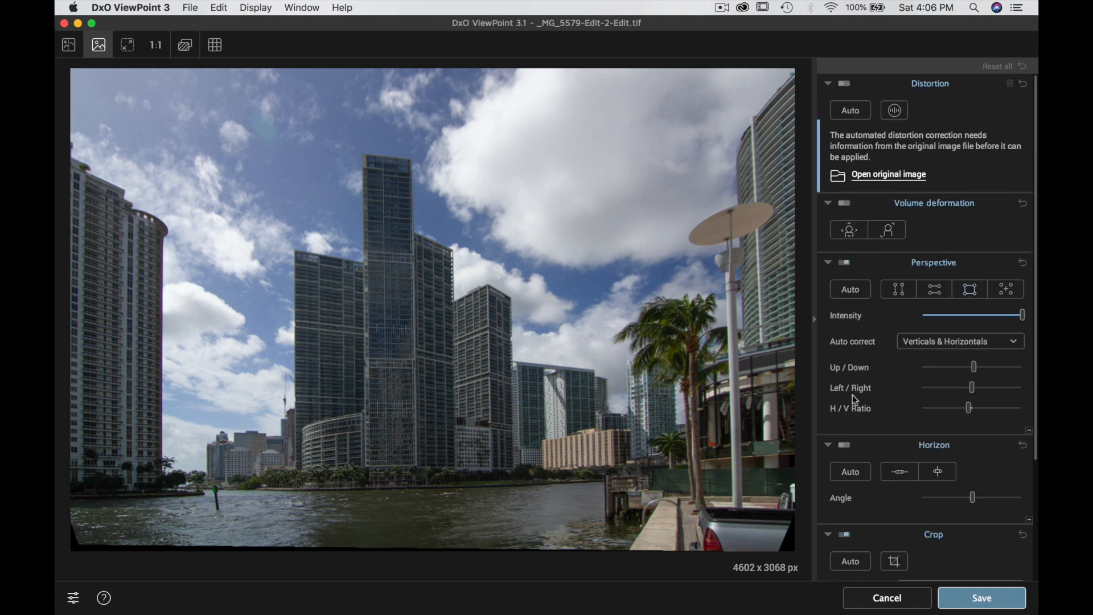
left_click(994, 600)
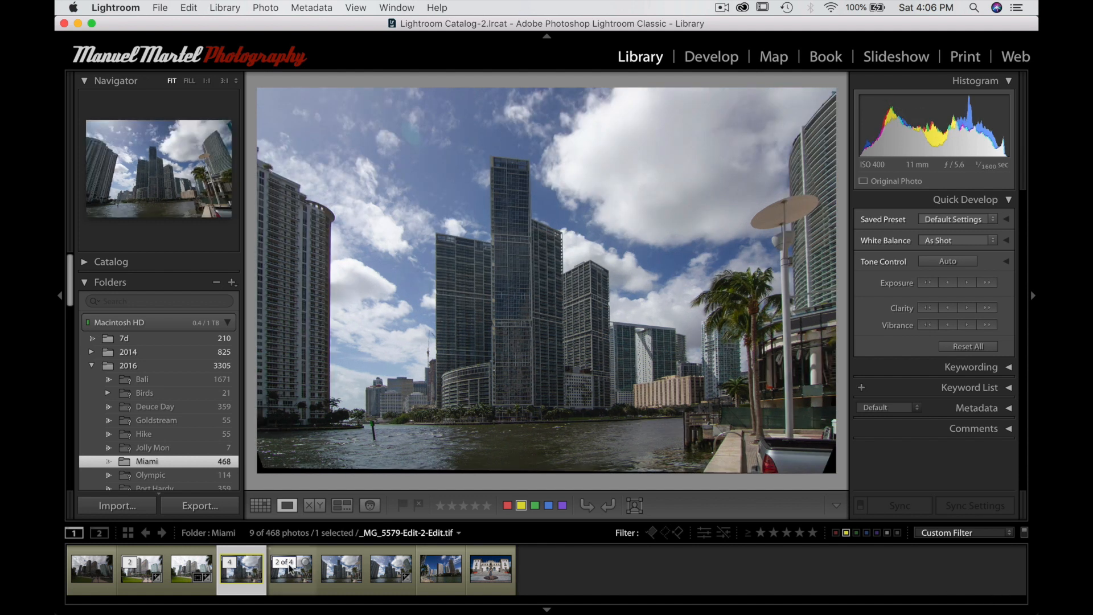
Develop the uncorrected _MG_5579-Edit-2.tif with Auto Upright, and set the transform's Vertical to -17 and Horizontal to +4.
key("Right")
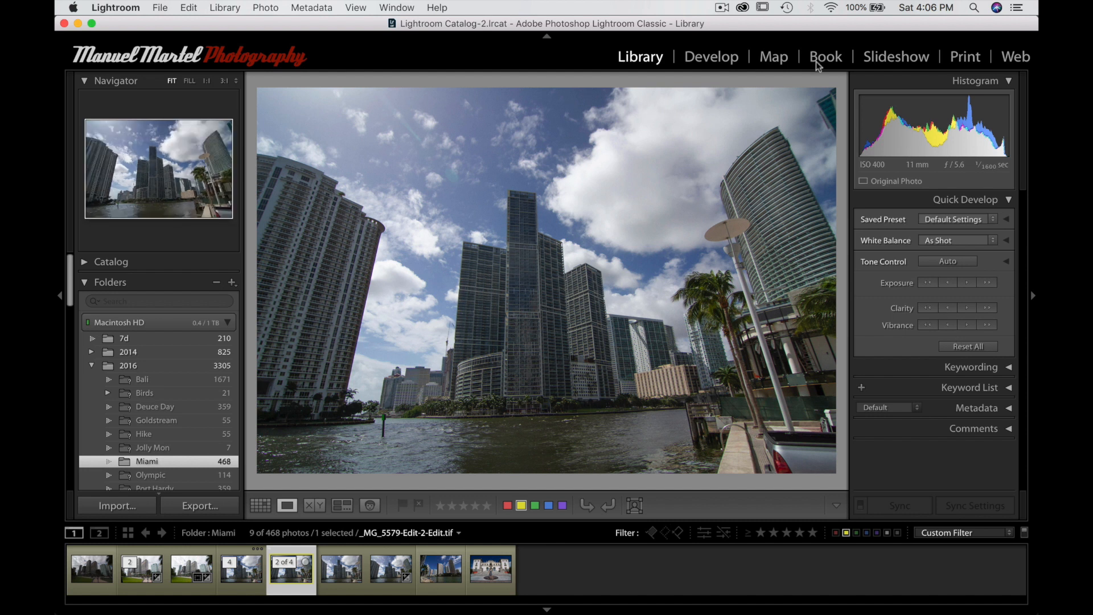
left_click(713, 58)
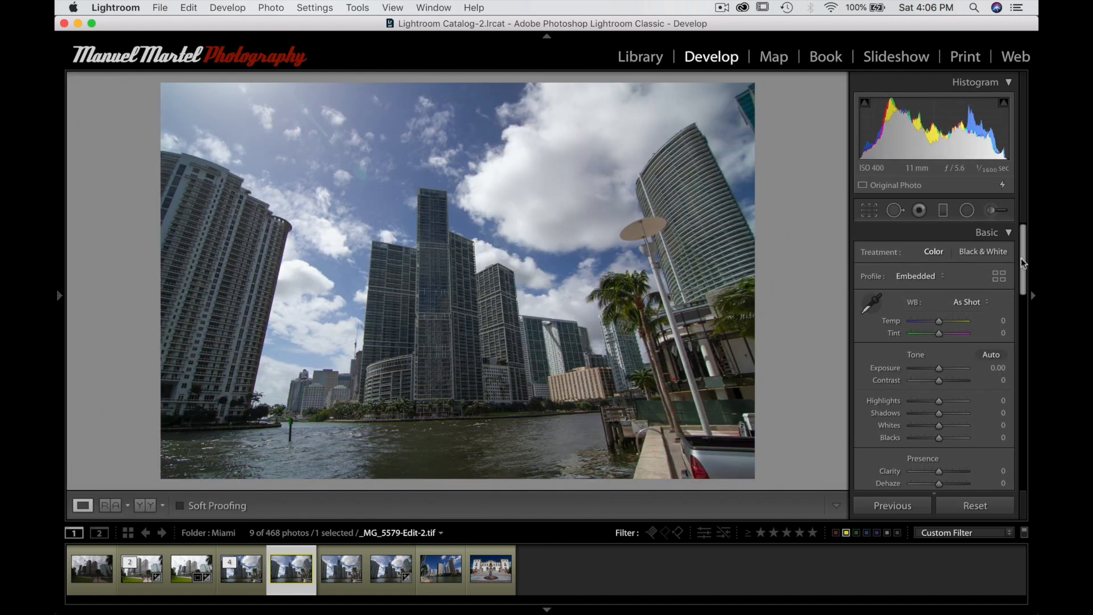
scroll(1024, 433, "down", 10)
scroll(1028, 439, "up", 5)
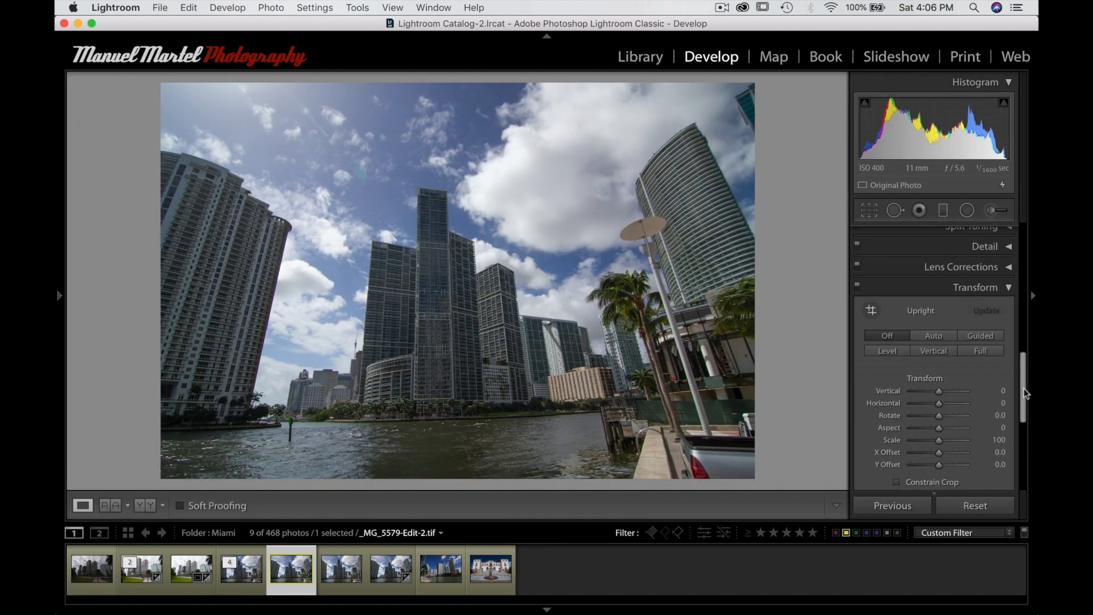
scroll(1025, 399, "down", 1)
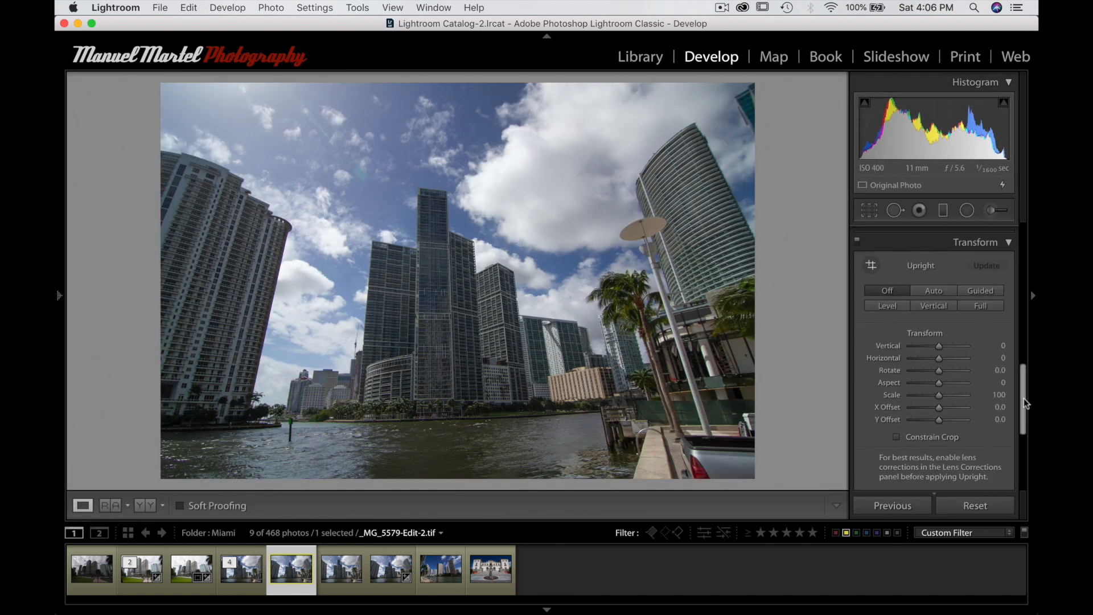
left_click(936, 290)
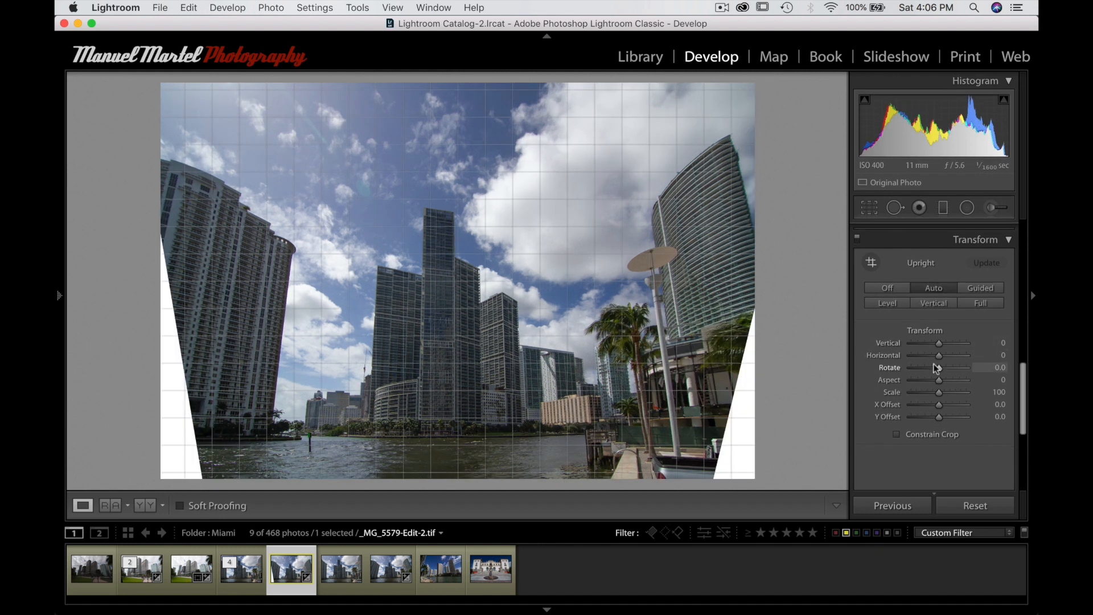
left_click_drag(939, 356, 934, 344)
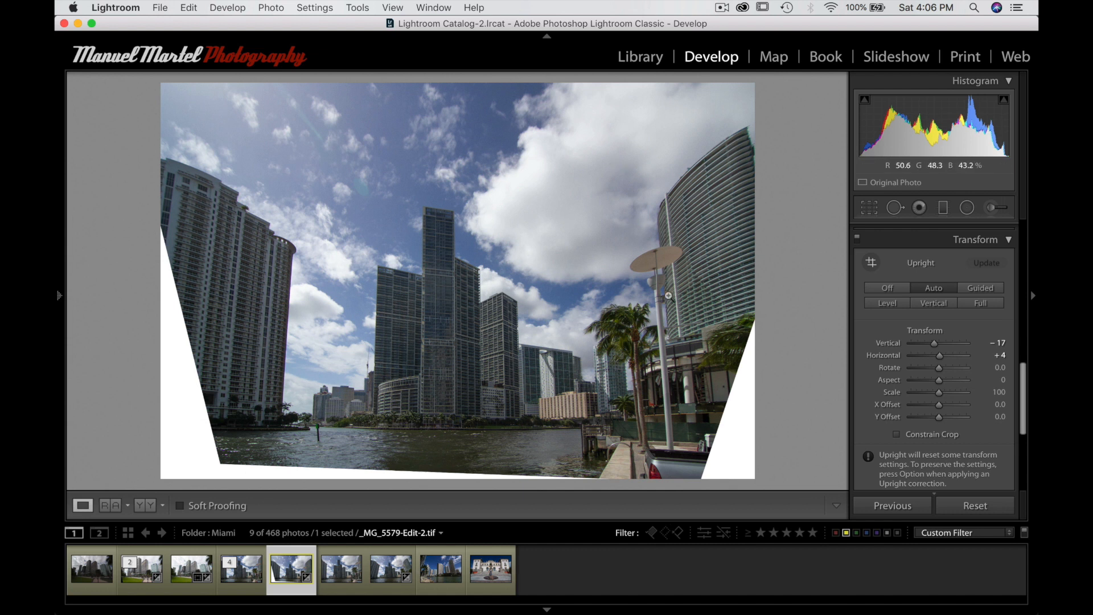
Compare the ViewPoint-corrected skyline photo with the version corrected by Lightroom's transform.
left_click(262, 551)
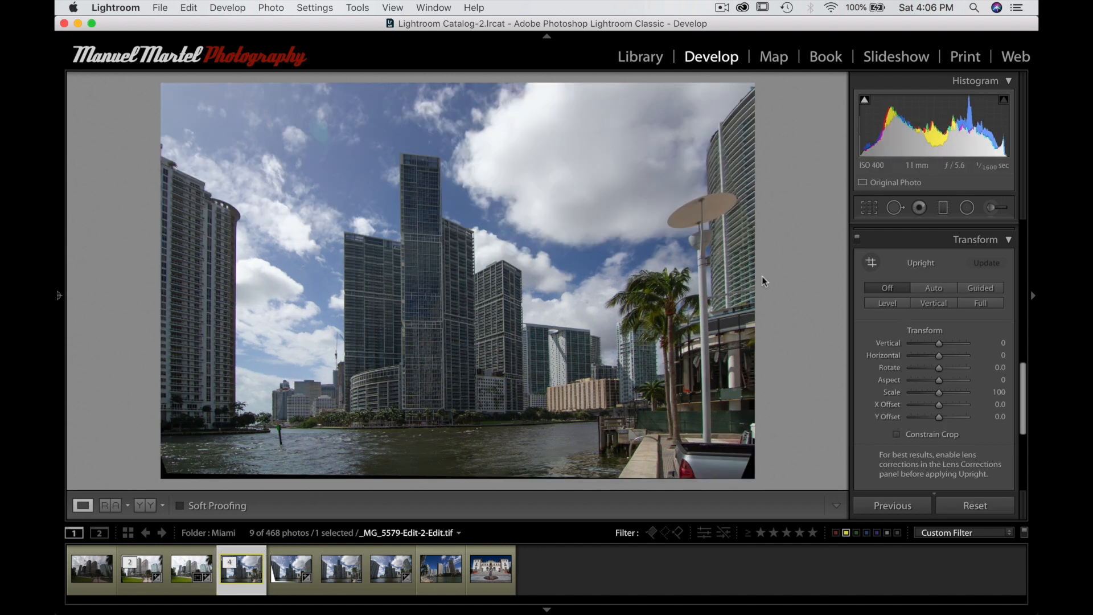
key("Right")
key("Left")
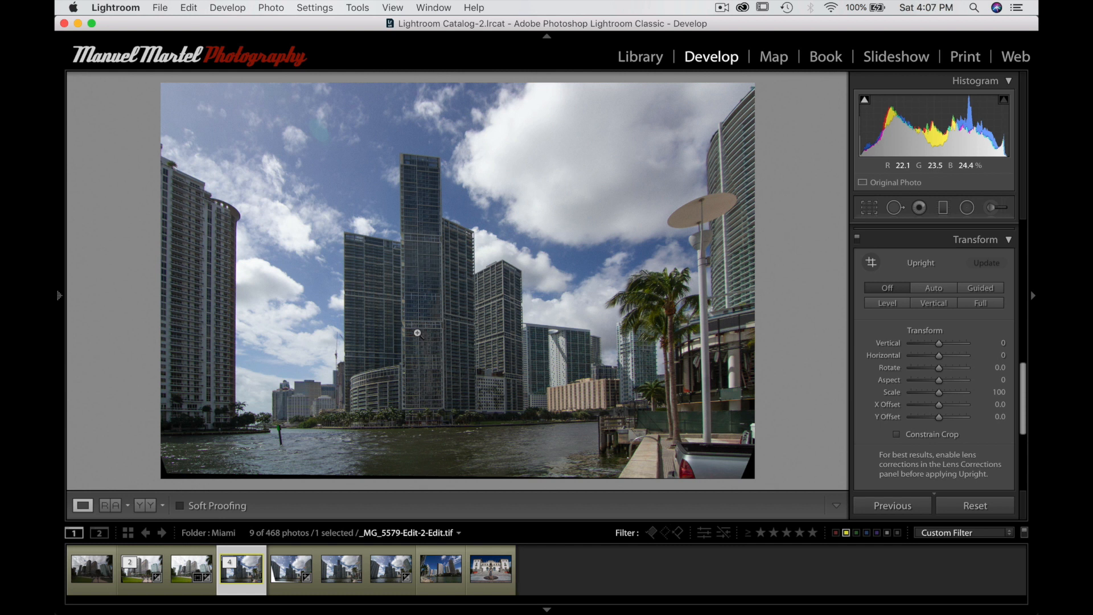
Open the 2018 Seattle folder in the Library and turn on the yellow-label filter.
left_click(640, 60)
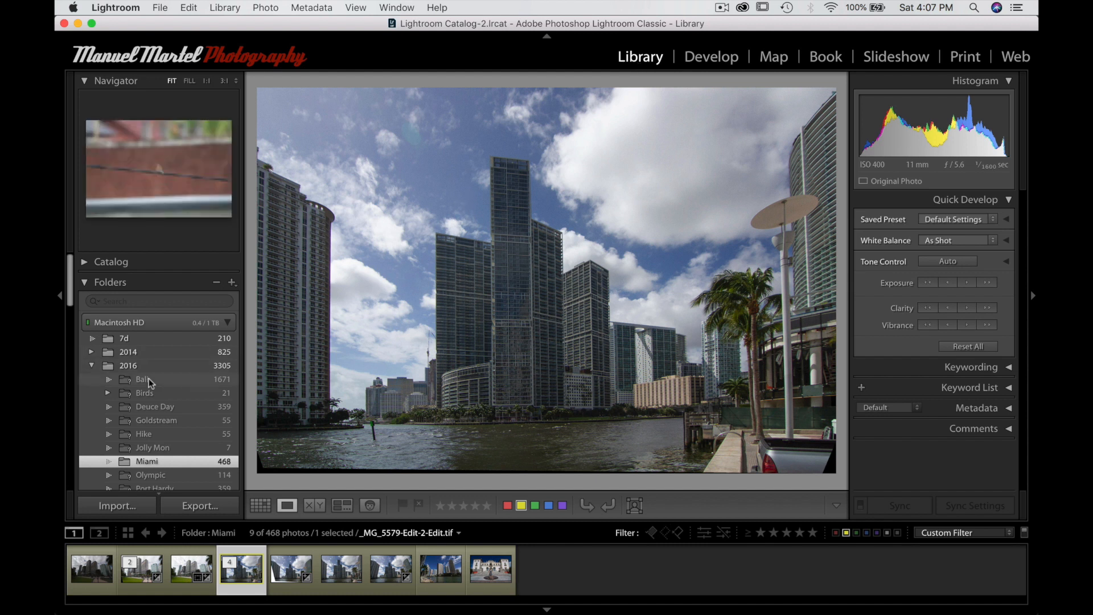
scroll(149, 382, "down", 10)
scroll(150, 383, "down", 1)
left_click(149, 358)
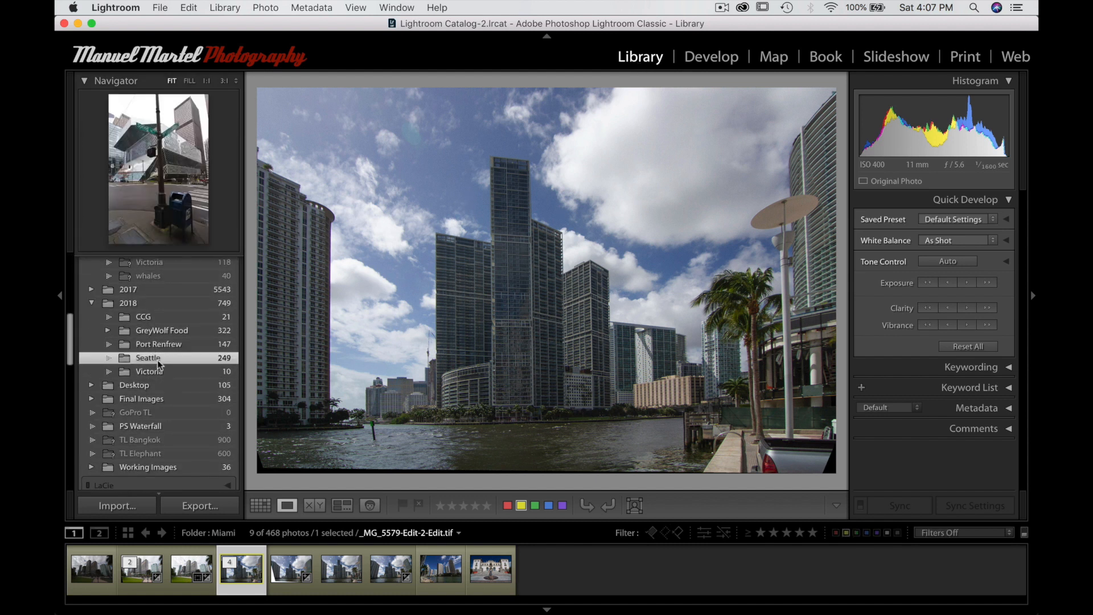
left_click(1024, 533)
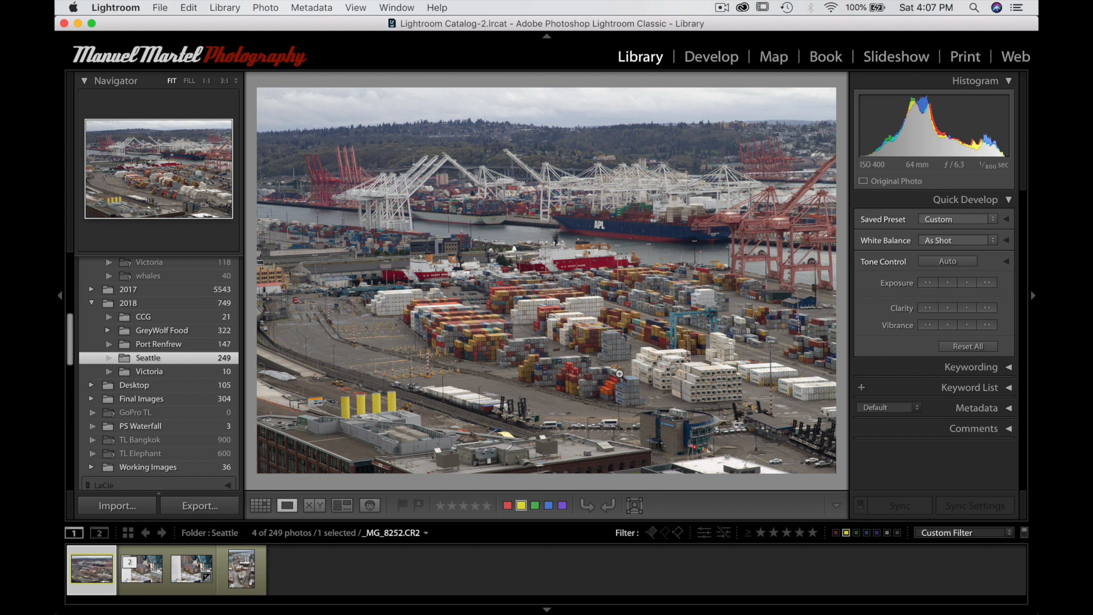
Open the container port photo _MG_8252.CR2 in DxO ViewPoint 3 as a copy with Lightroom adjustments, continuing in demo mode.
right_click(619, 374)
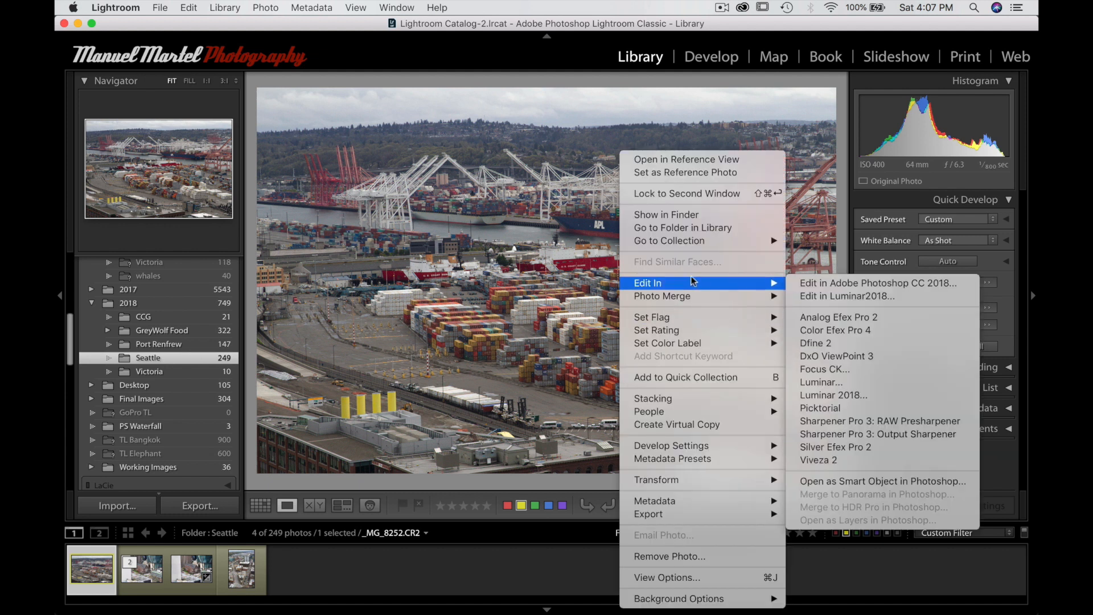
mouse_move(775, 282)
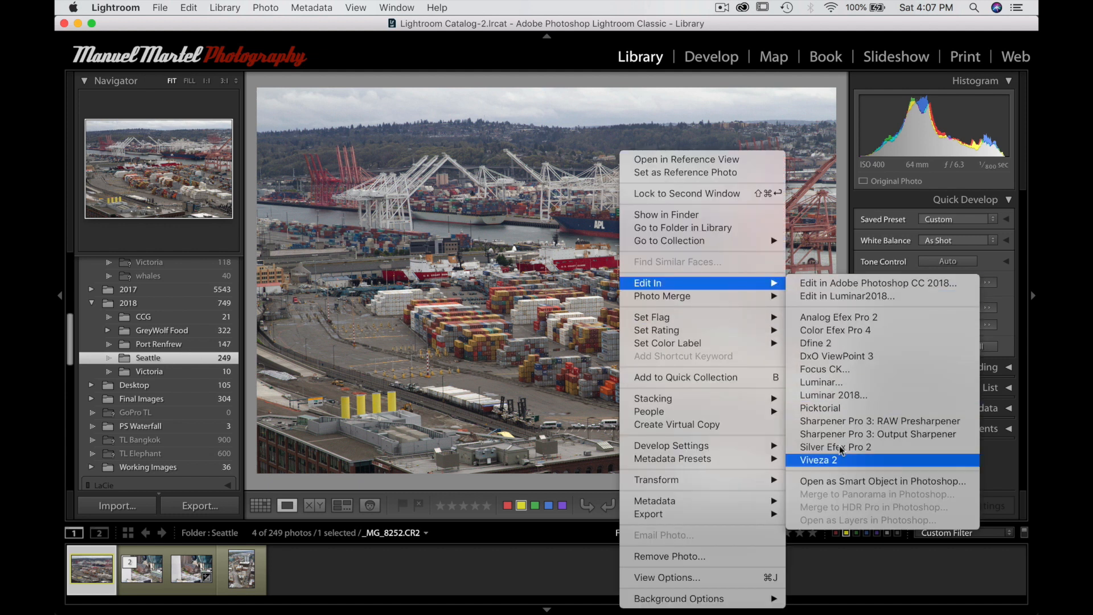
left_click(860, 357)
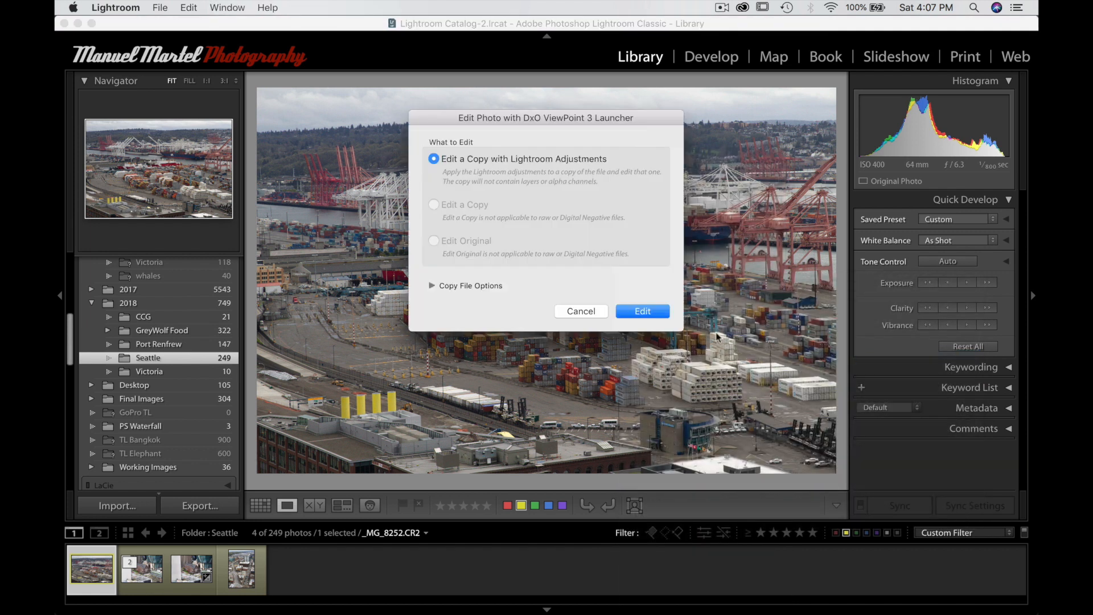
left_click(635, 312)
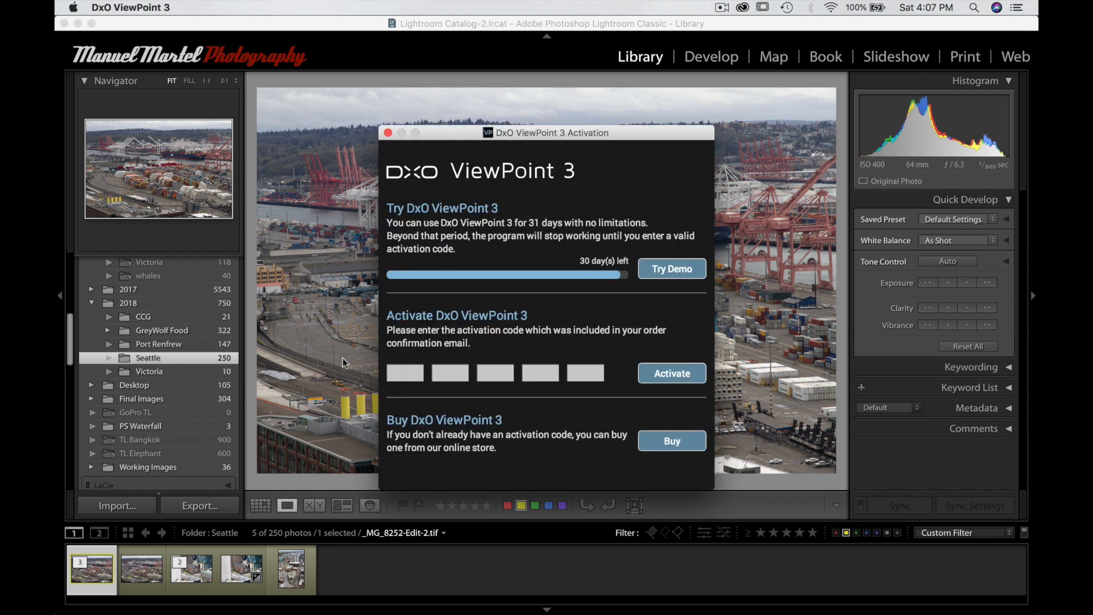
left_click(659, 270)
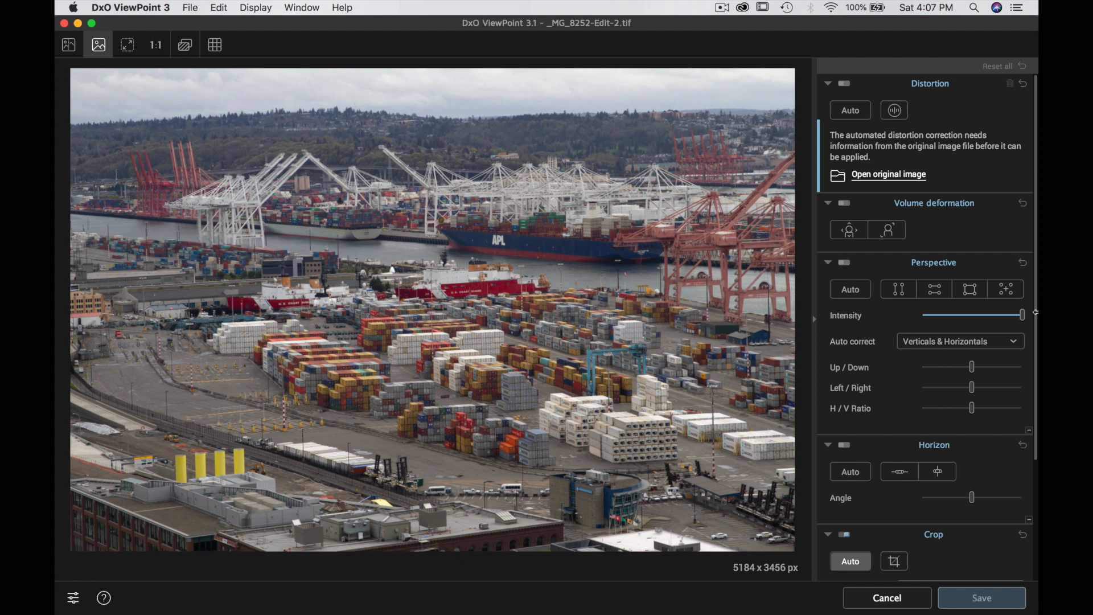
Turn on the Miniature effect for the port photo and show its blur guide lines.
left_click_drag(1036, 318, 1036, 516)
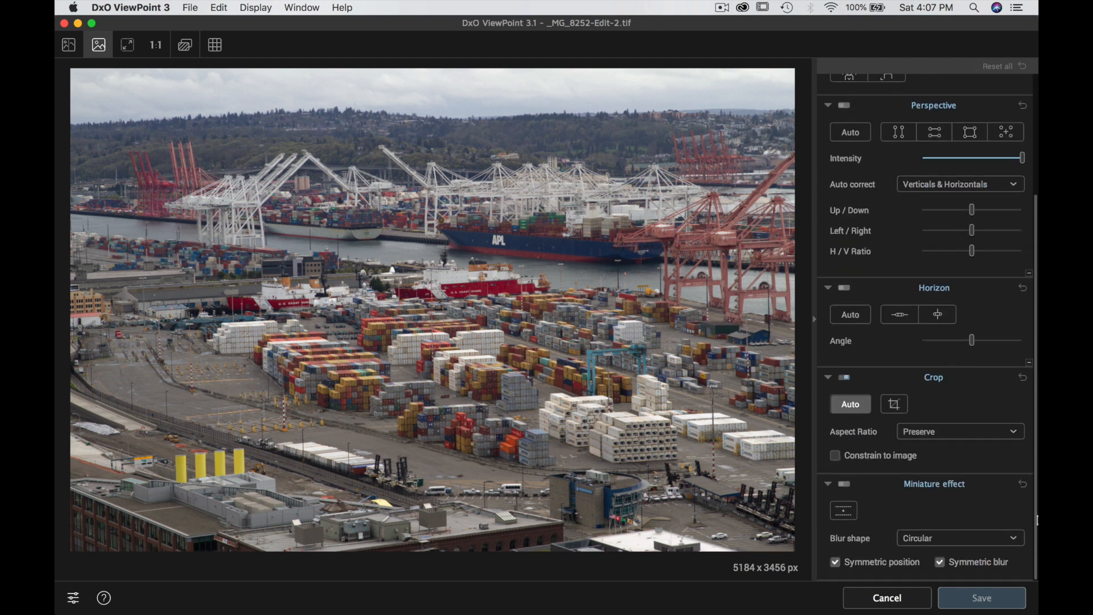
left_click(846, 488)
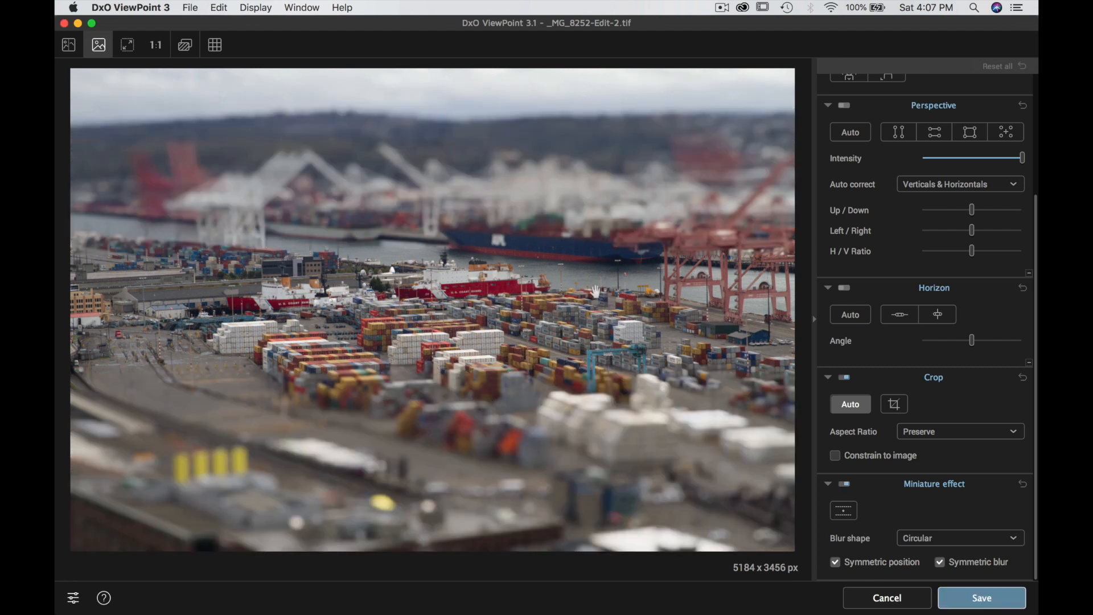
left_click(845, 512)
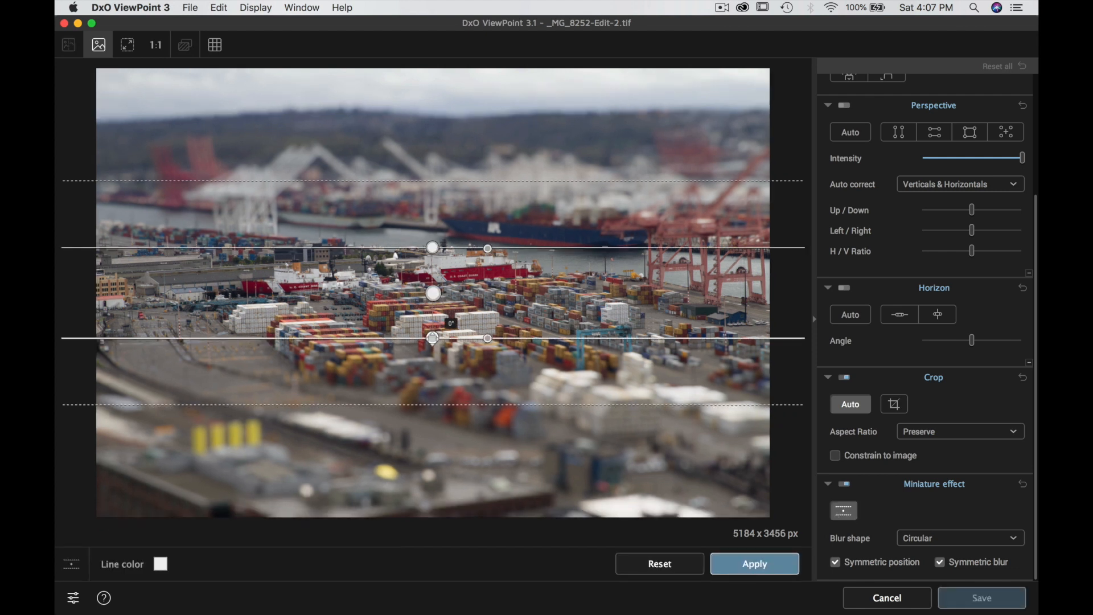
Widen the symmetric sharp zone with a tilt of about 1°, shift its centre slightly down, and adjust the blur strength.
left_click_drag(433, 338, 431, 368)
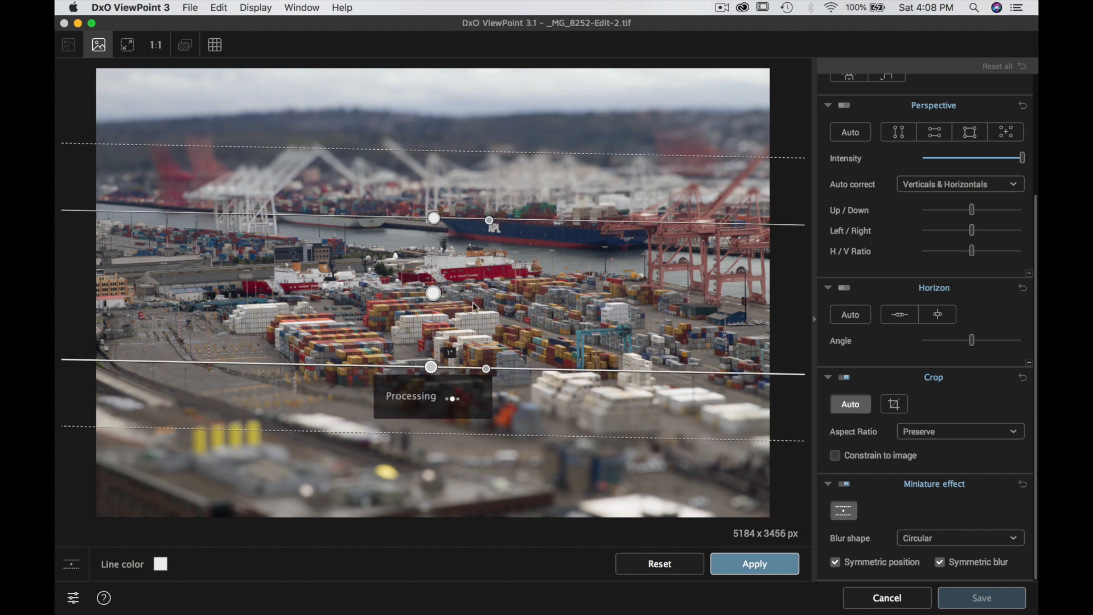
mouse_move(434, 293)
left_mouse_down()
mouse_move(428, 366)
mouse_move(435, 305)
left_mouse_up()
mouse_move(493, 236)
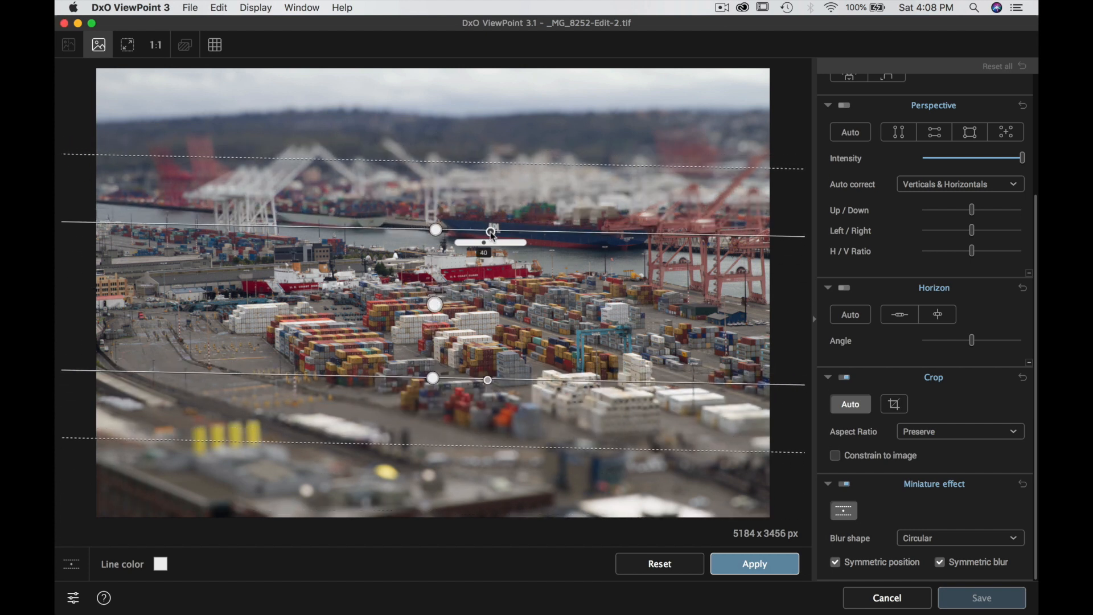
left_click_drag(484, 242, 482, 242)
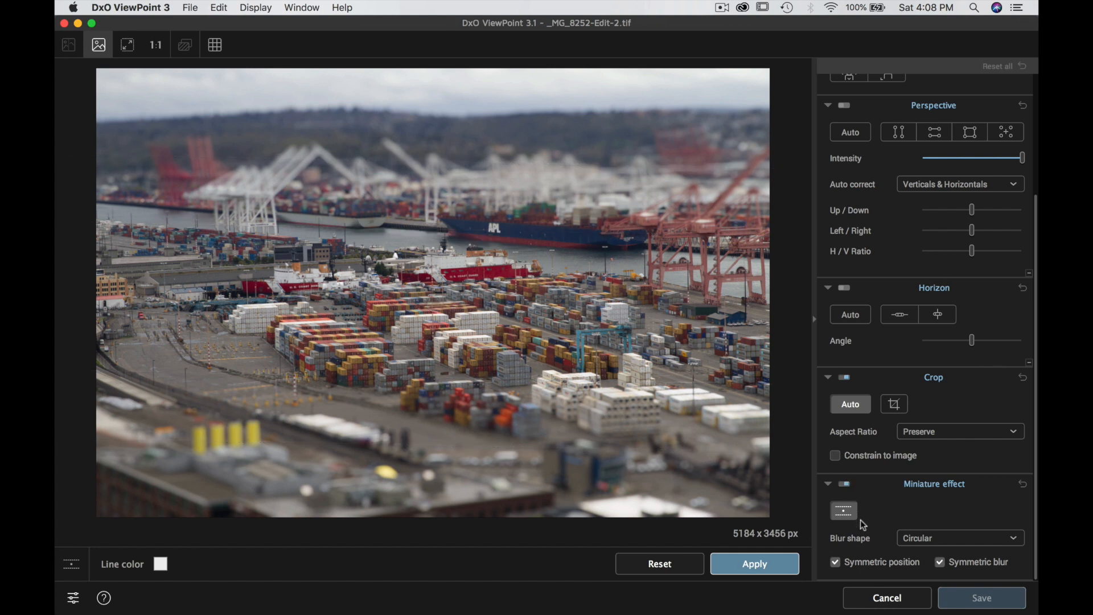
left_click(967, 539)
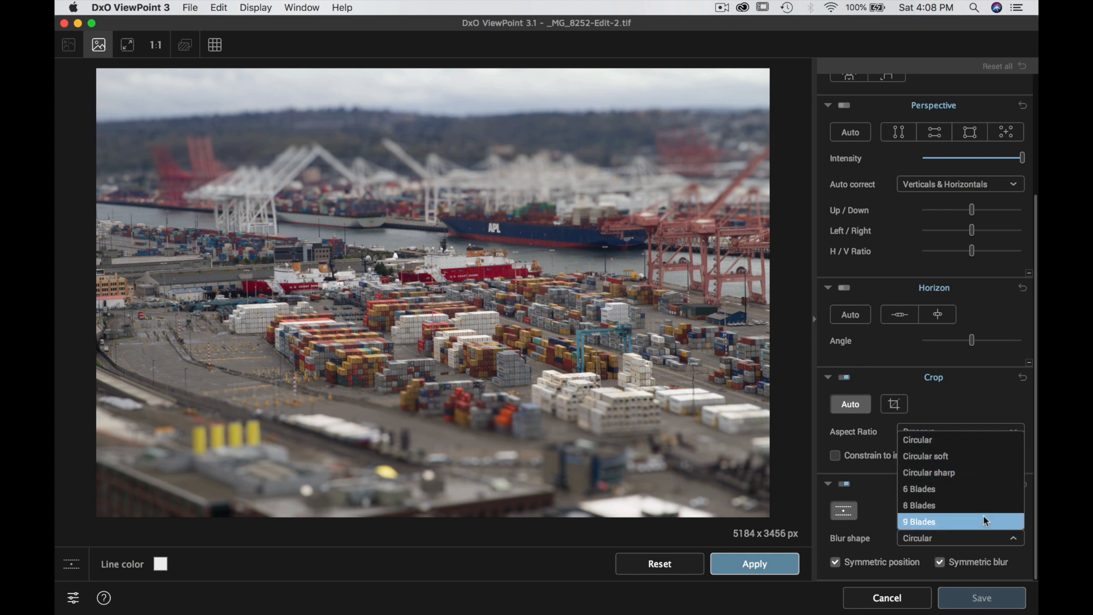
left_click(877, 525)
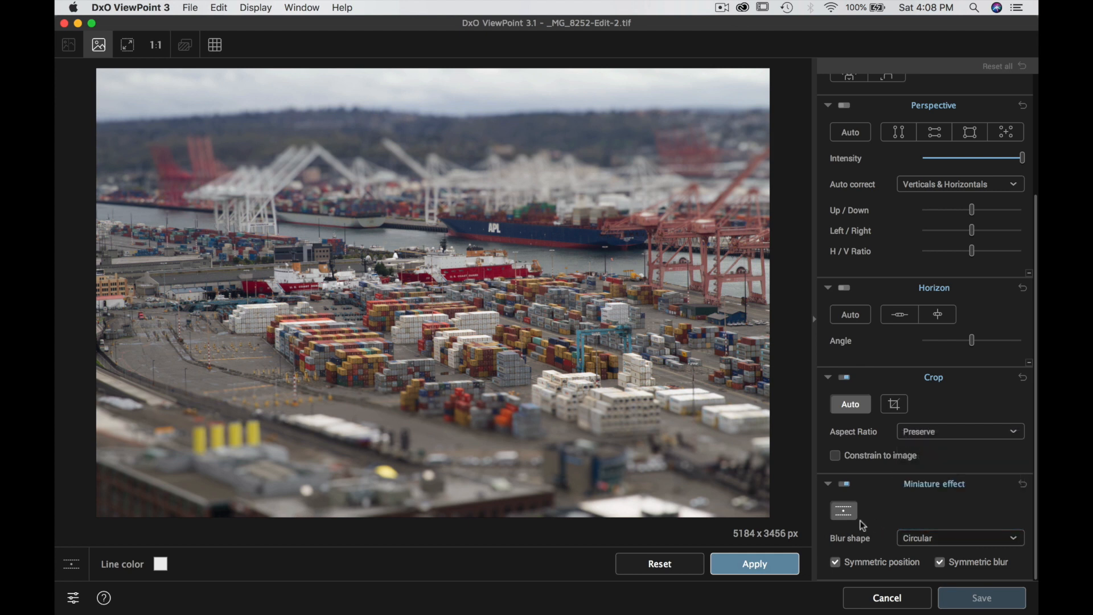
Turn off Symmetric position, lower and tilt the near blur line below the containers, adjust its fade boundary, and lower the far blur line.
left_click(836, 563)
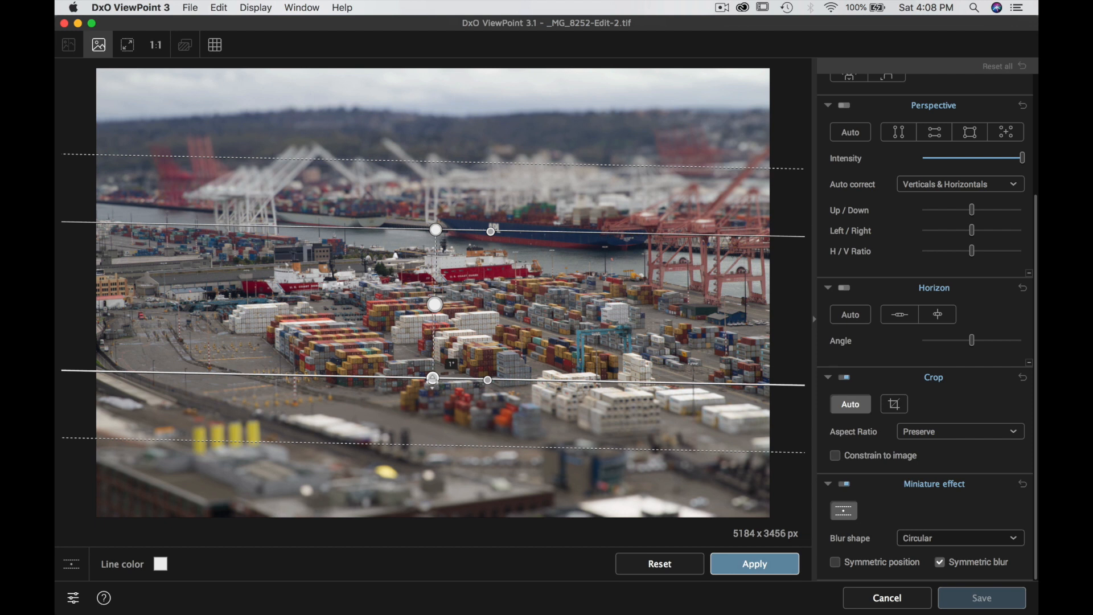
left_click_drag(432, 378, 415, 407)
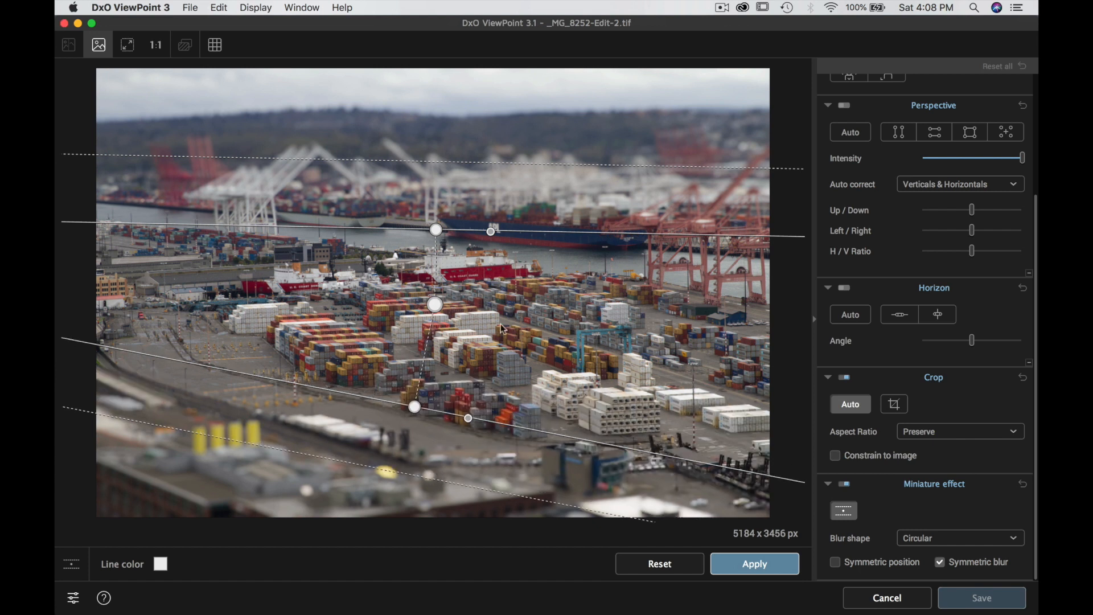
mouse_move(415, 407)
left_mouse_down()
mouse_move(384, 395)
mouse_move(420, 402)
left_mouse_up()
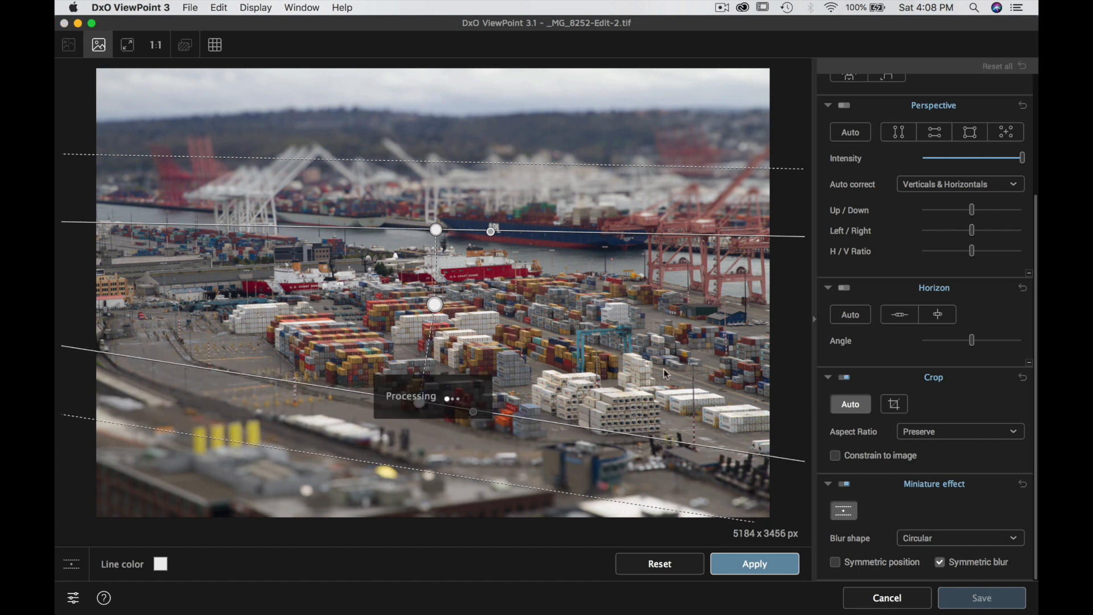
left_click_drag(414, 460, 446, 429)
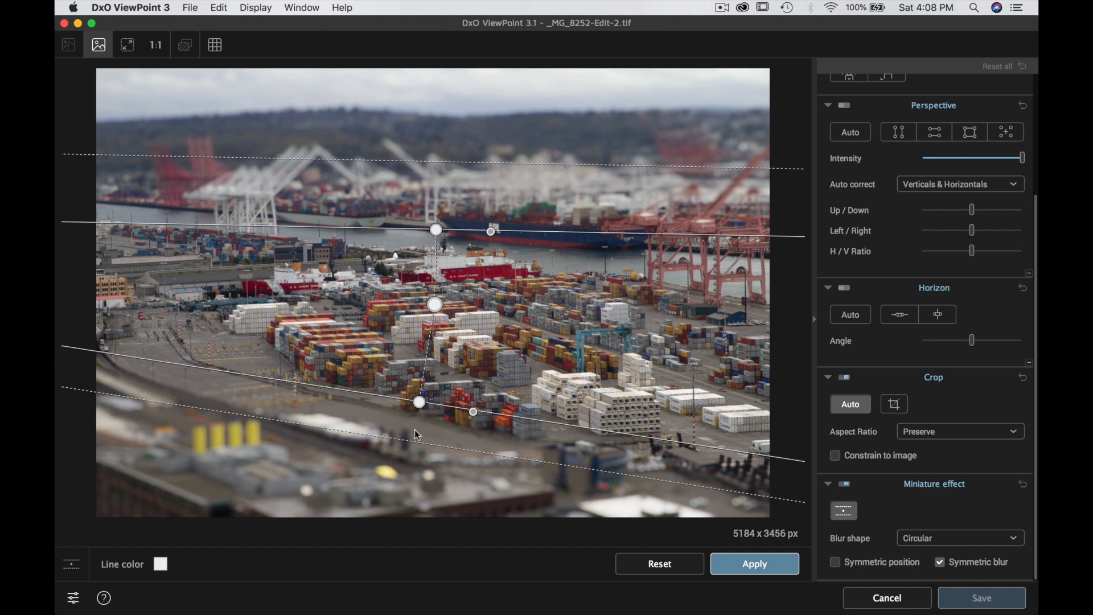
left_click_drag(415, 431, 395, 472)
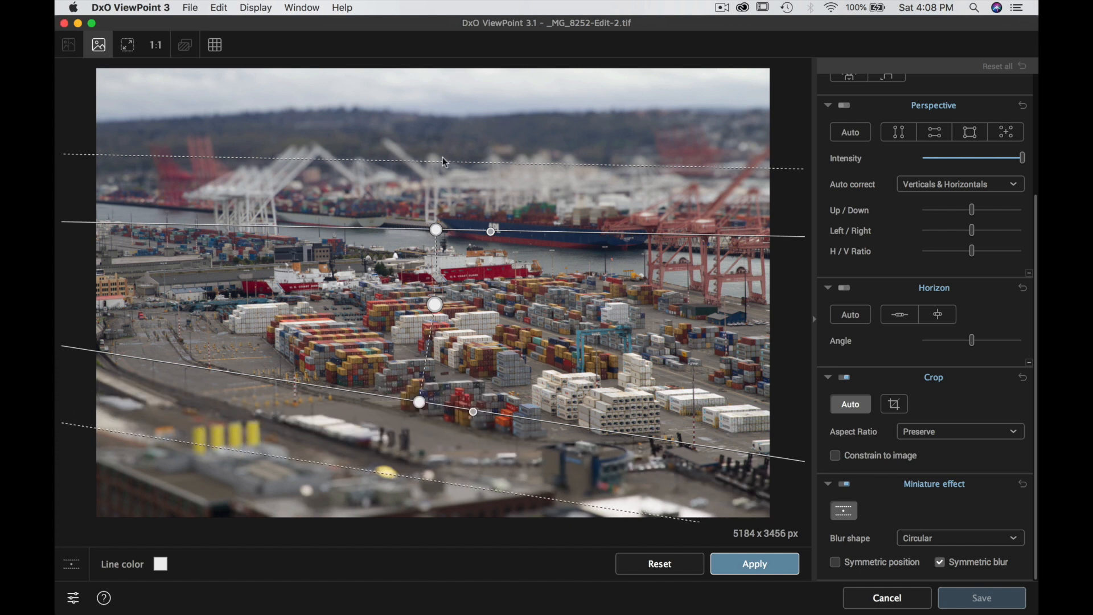
left_click_drag(440, 219, 440, 246)
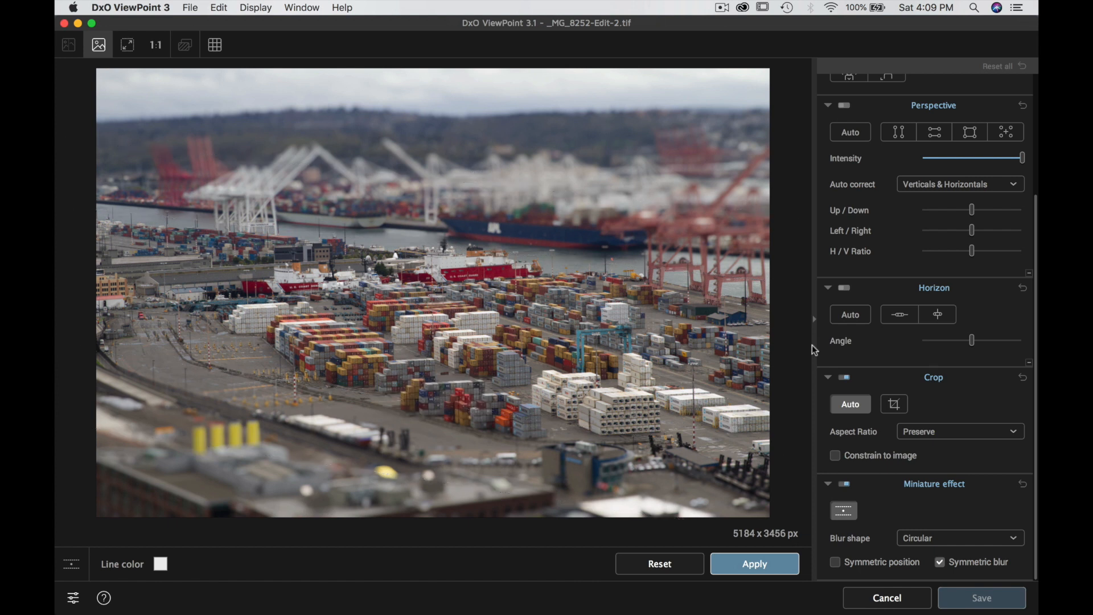
Turn off Symmetric blur, set the foreground blur strength to 34, and reduce the background blur strength separately.
left_click(941, 563)
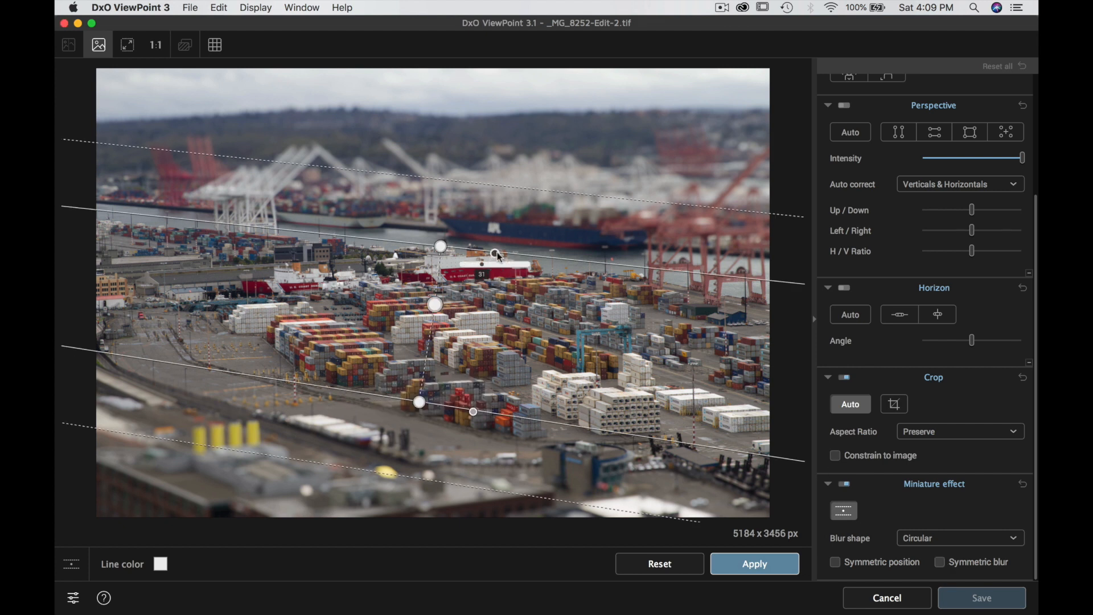
left_click(484, 265)
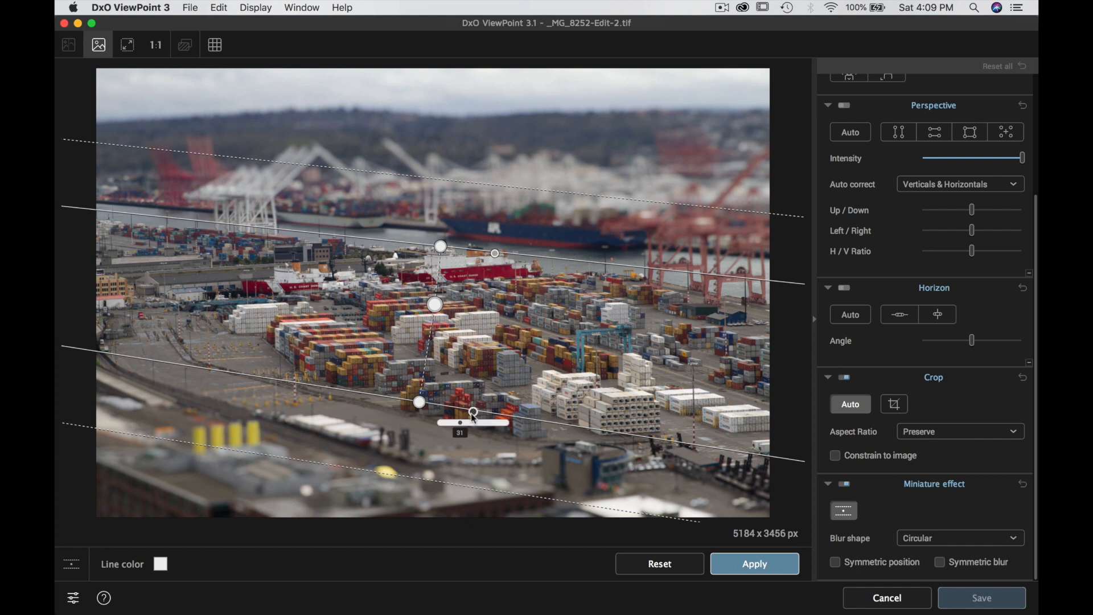
mouse_move(476, 417)
left_click_drag(460, 422, 469, 422)
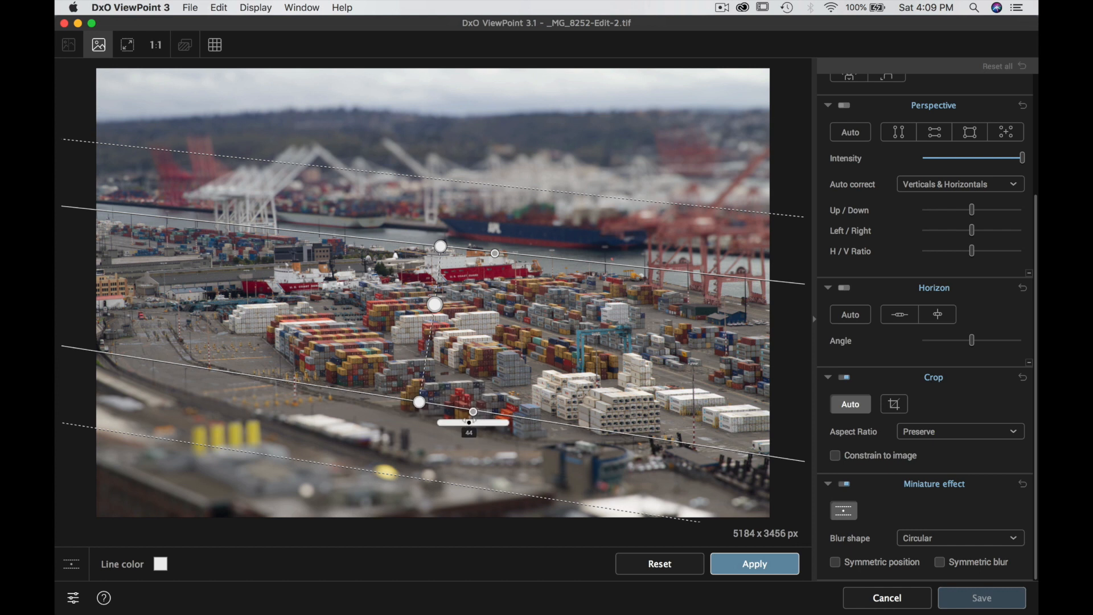
left_click_drag(468, 422, 461, 422)
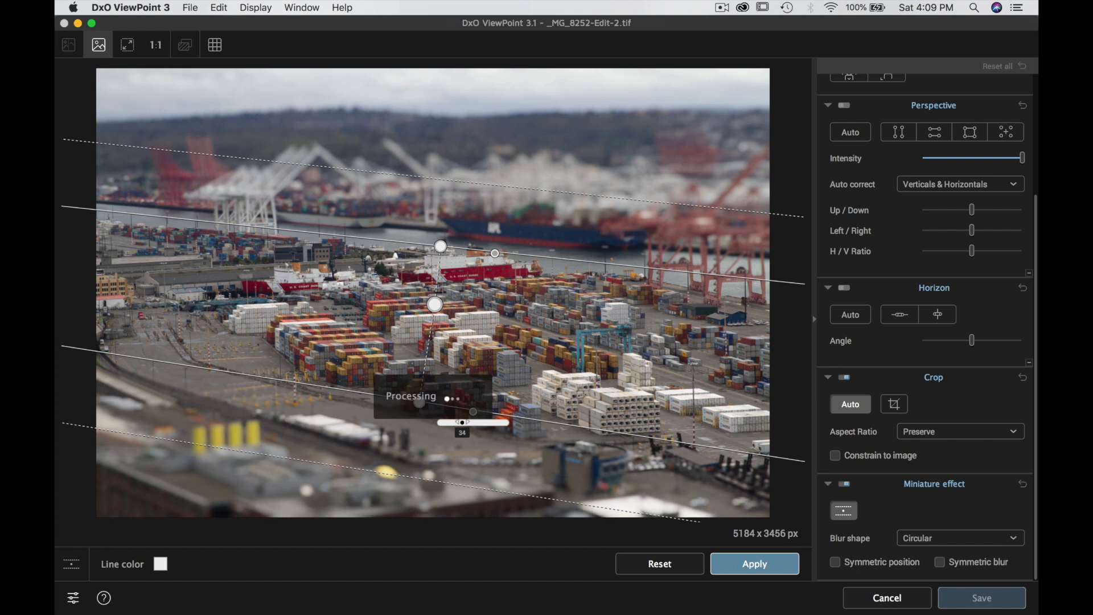
left_click_drag(485, 264, 478, 264)
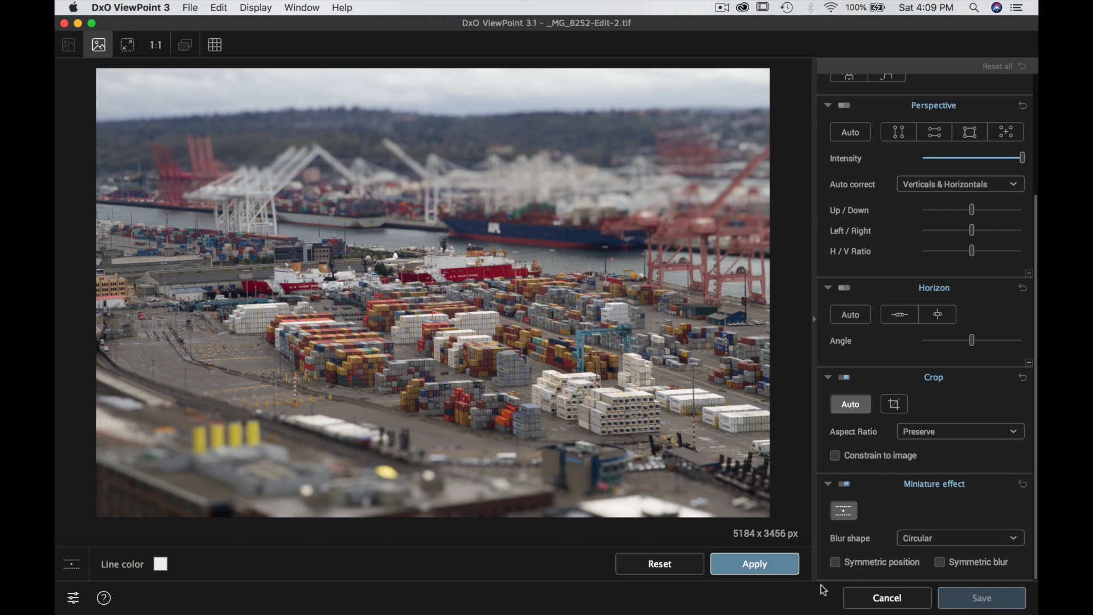
Apply the miniature effect and save the edited port photo back to Lightroom.
left_click(759, 565)
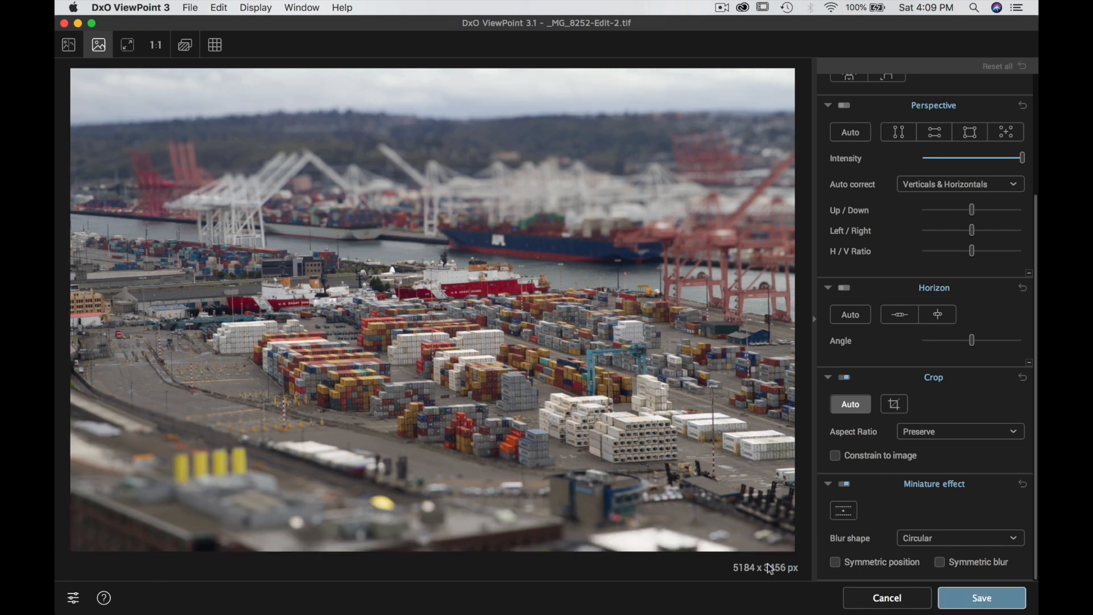
left_click(1002, 601)
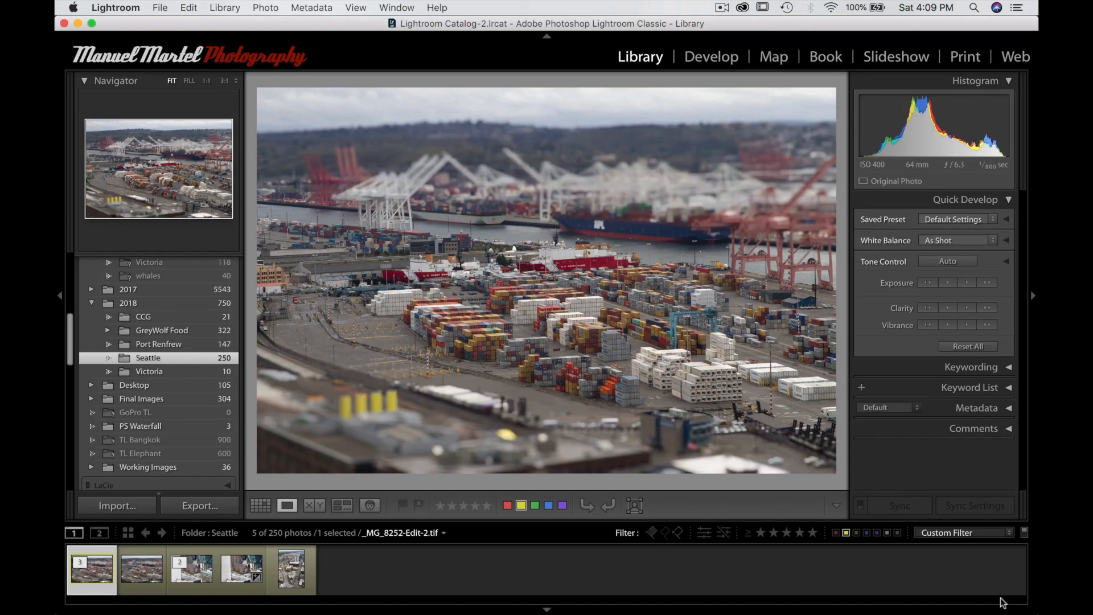
Compare the brick building photo _MG_8270.CR2 with its miniature-effect version _MG_8270-Edit.tif.
key("Right")
key("Right")
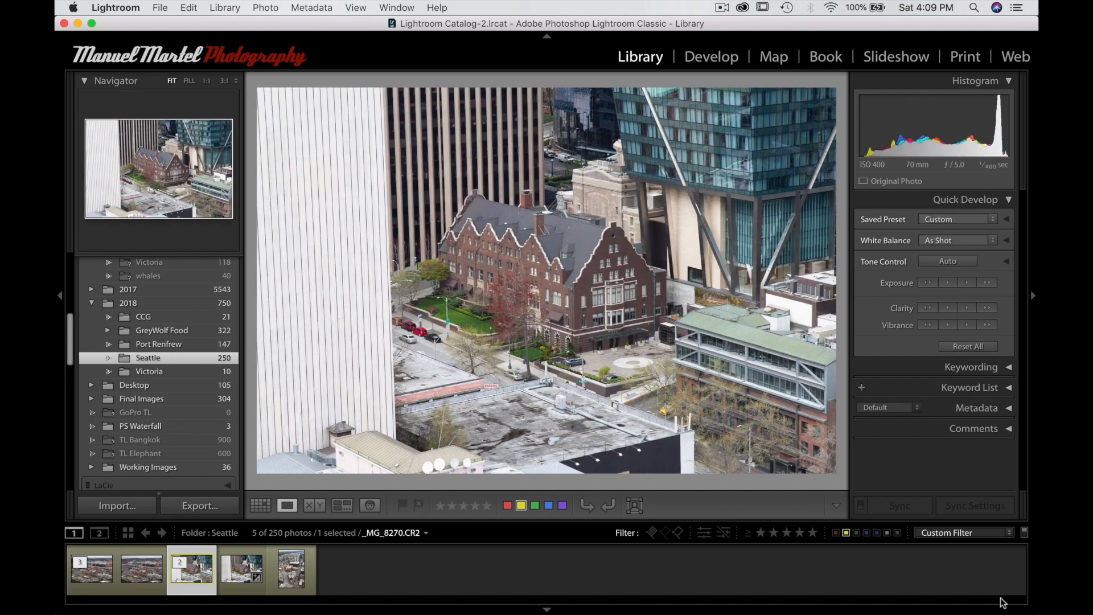
key("Right")
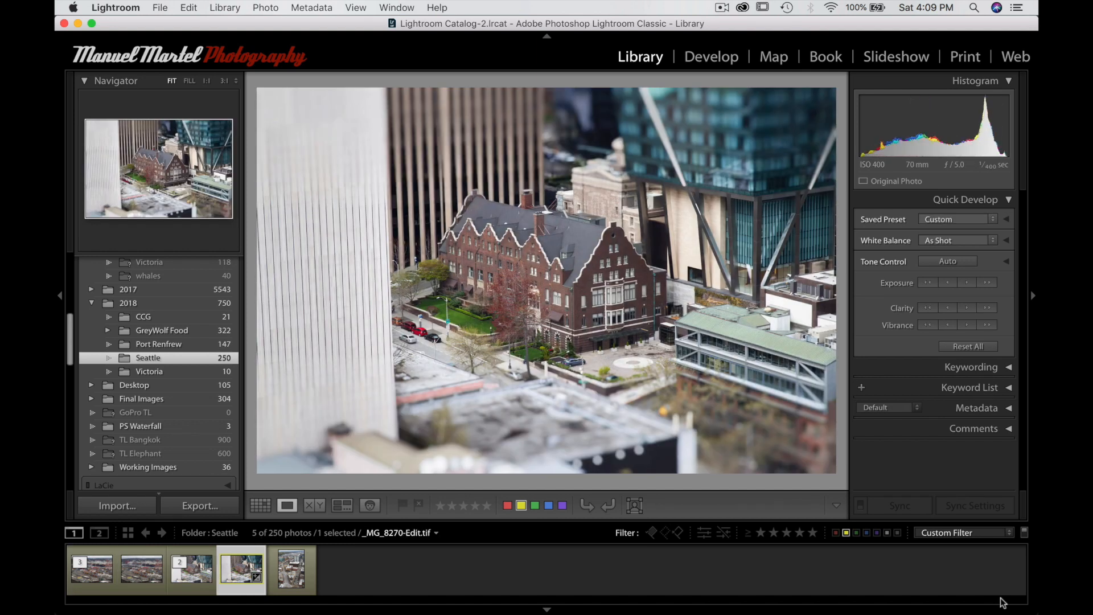